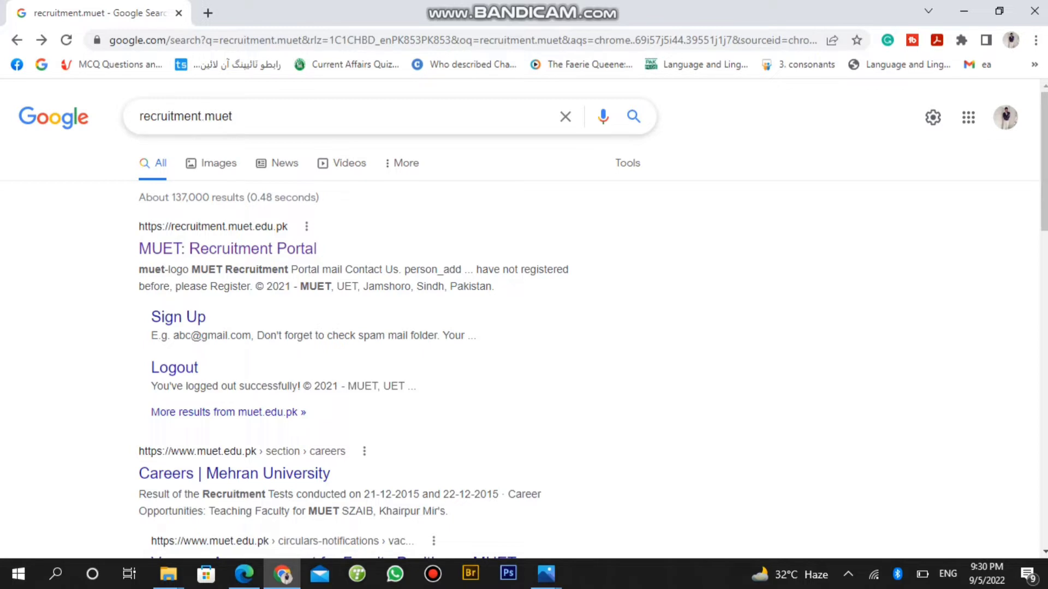
Open the 'MUET: Recruitment Portal' result from the recruitment.muet Google search
{"action": "left_click", "coordinate": [228, 249]}
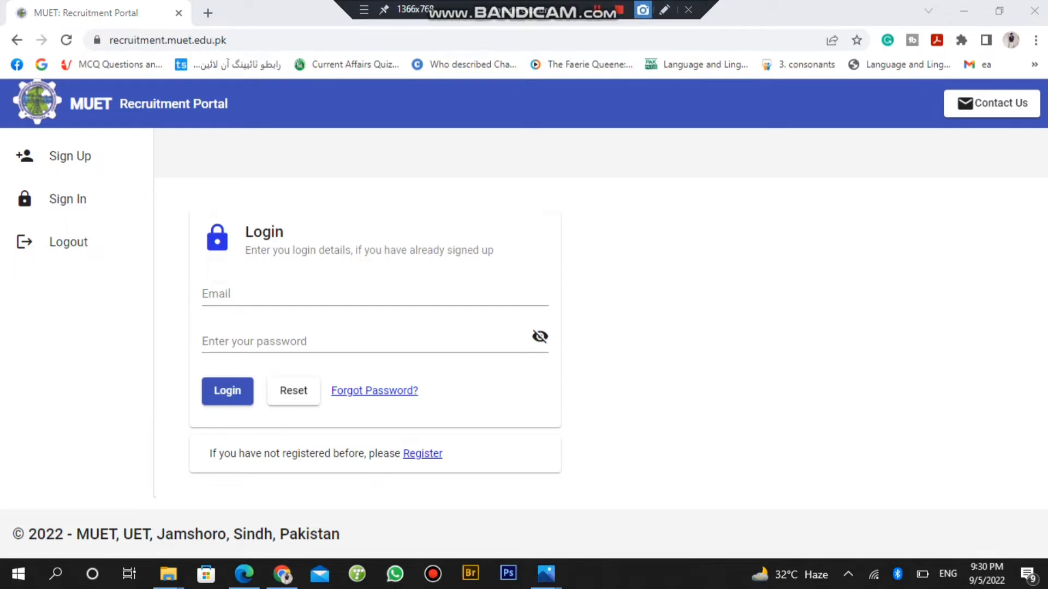
Go to the portal's Sign Up page through the Register link under the Login box
{"action": "left_click", "coordinate": [664, 9]}
{"action": "left_click", "coordinate": [1038, 140]}
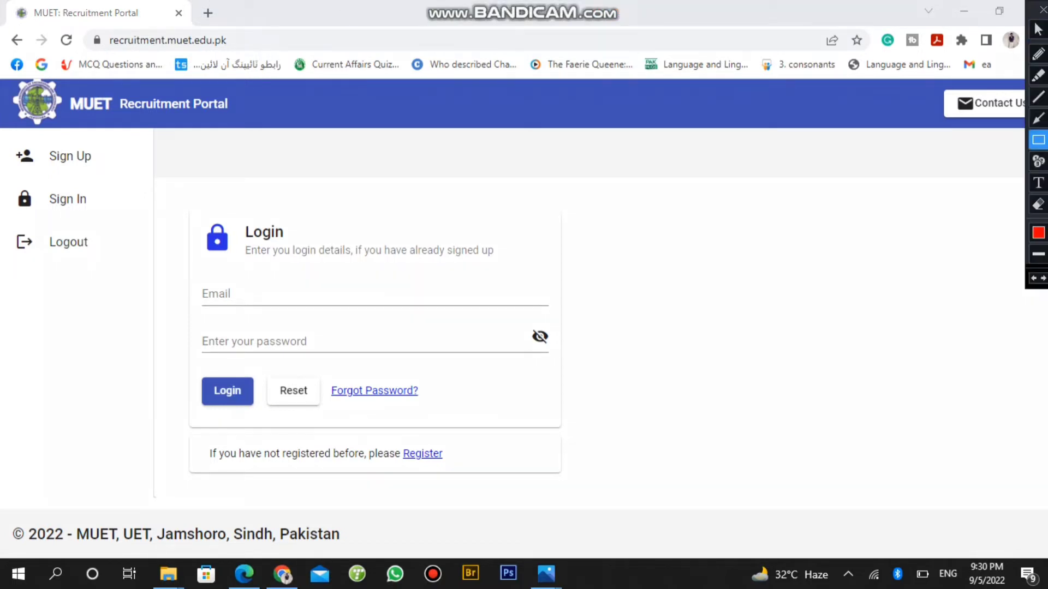
{"action": "mouse_move", "coordinate": [459, 439]}
{"action": "left_mouse_down"}
{"action": "mouse_move", "coordinate": [401, 456]}
{"action": "mouse_move", "coordinate": [389, 471]}
{"action": "mouse_move", "coordinate": [200, 470]}
{"action": "left_mouse_up"}
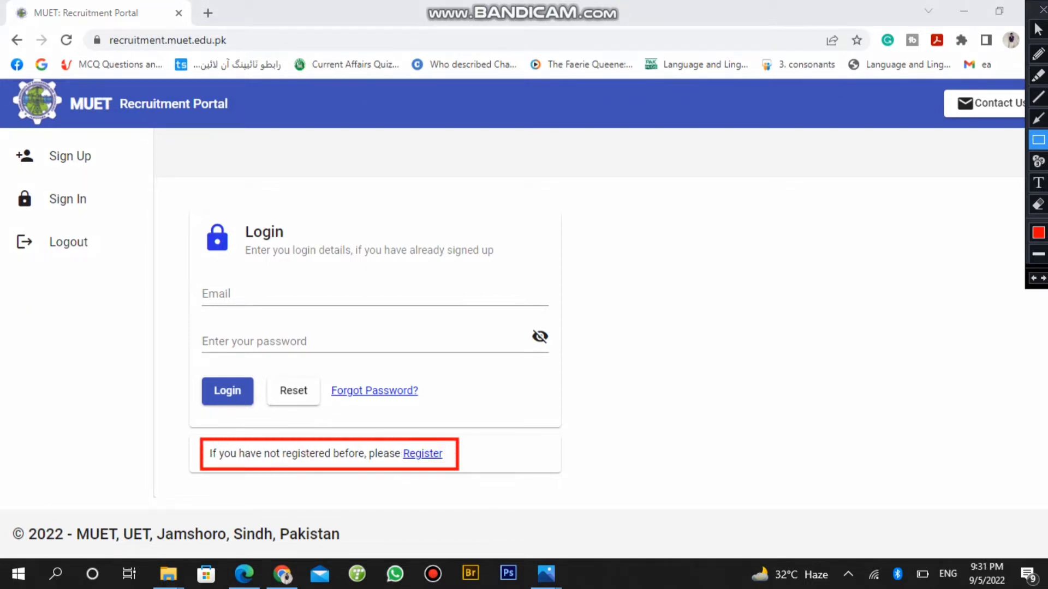
{"action": "left_click", "coordinate": [1038, 29]}
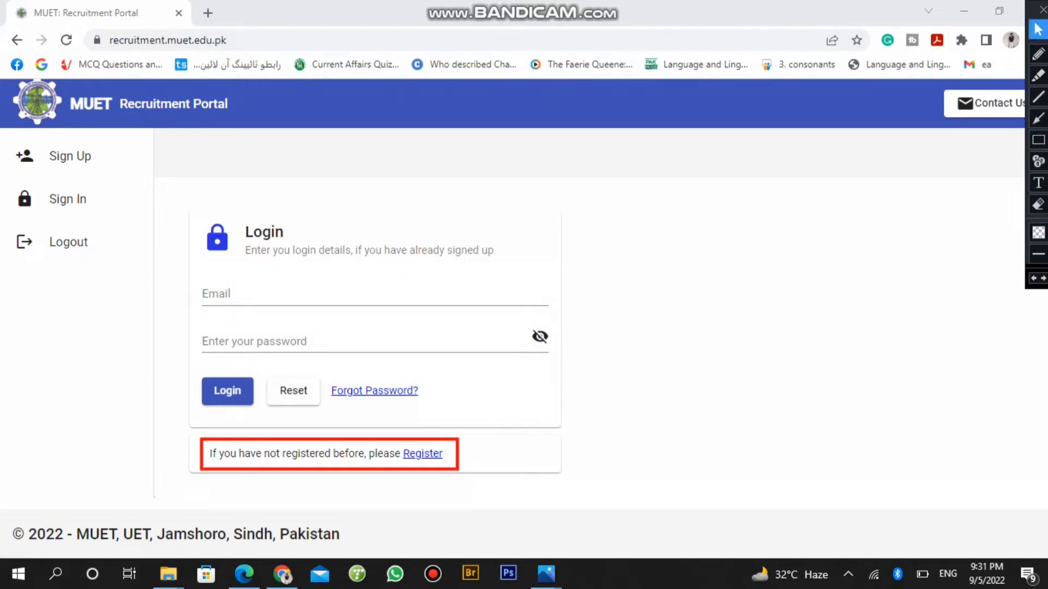
{"action": "left_click", "coordinate": [423, 454]}
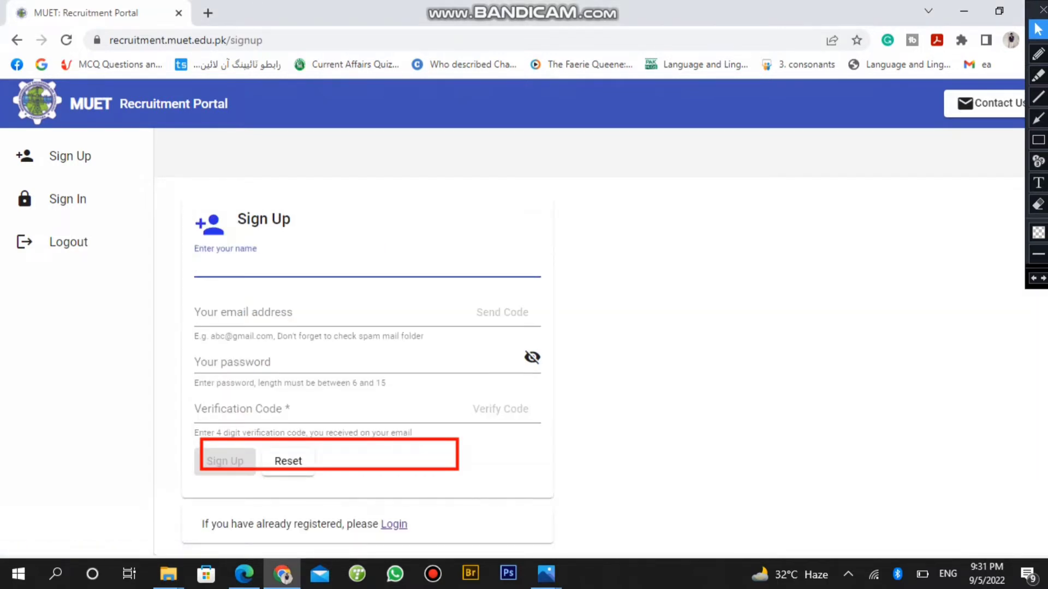
Fill the Sign Up name field with the saved autofill name
{"action": "left_click", "coordinate": [1039, 205]}
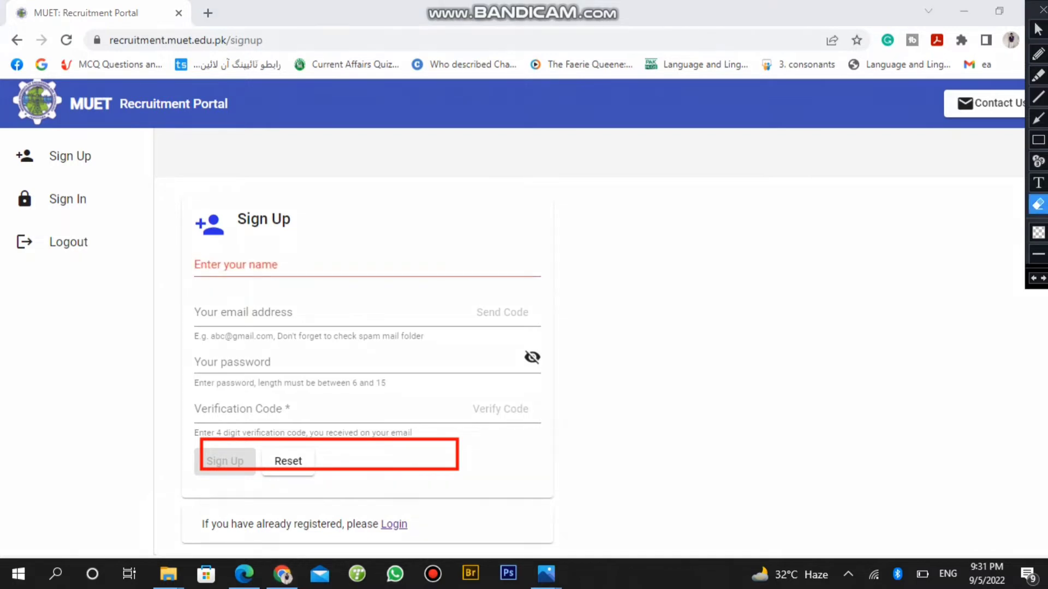
{"action": "mouse_move", "coordinate": [498, 405]}
{"action": "left_mouse_down"}
{"action": "mouse_move", "coordinate": [409, 478]}
{"action": "mouse_move", "coordinate": [150, 481]}
{"action": "left_mouse_up"}
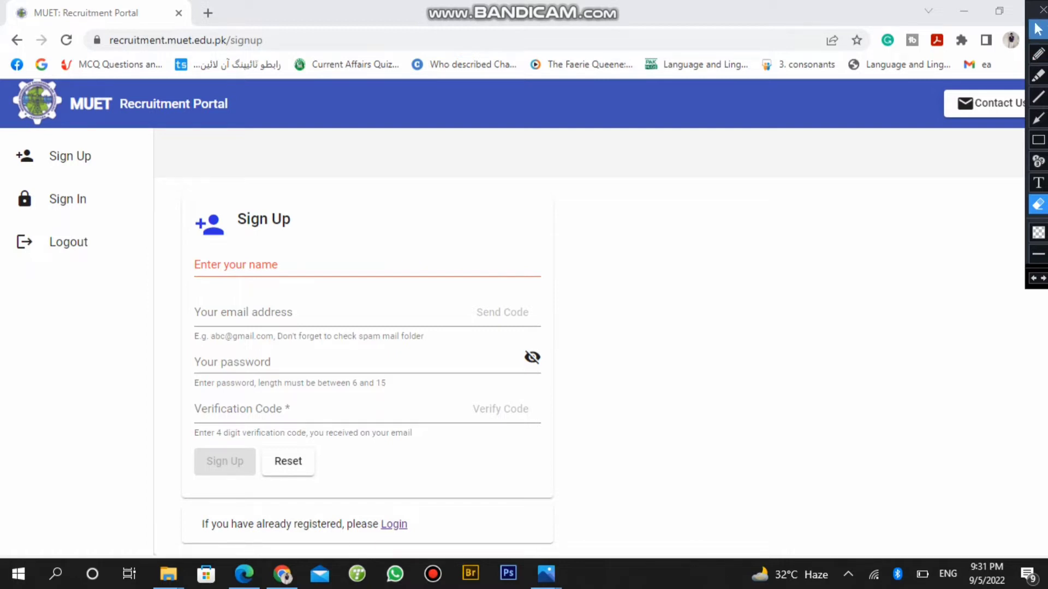
{"action": "left_click", "coordinate": [1038, 29]}
{"action": "left_click", "coordinate": [196, 264]}
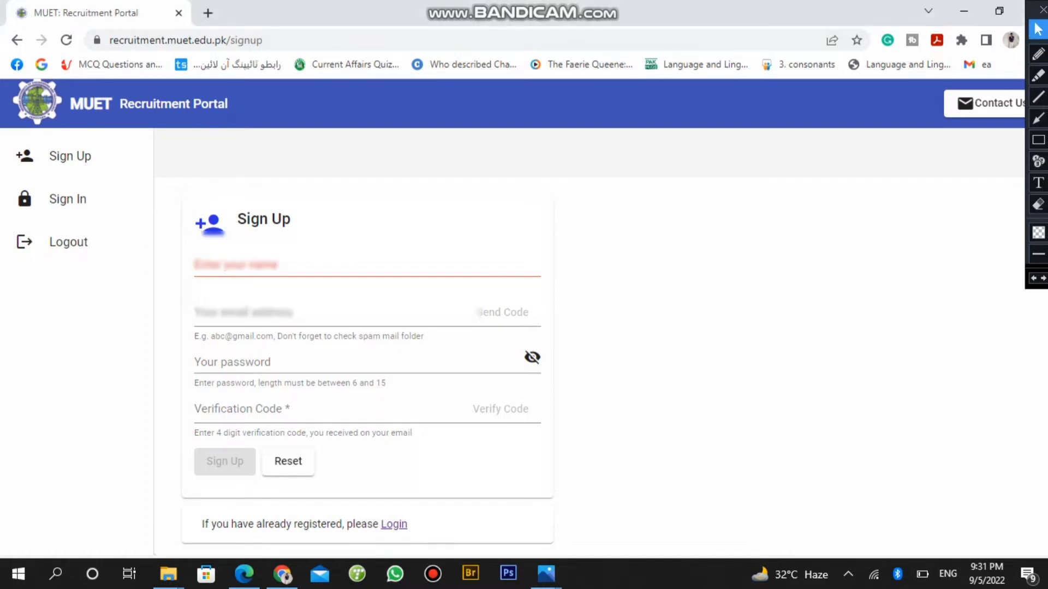
{"action": "key", "text": "Down"}
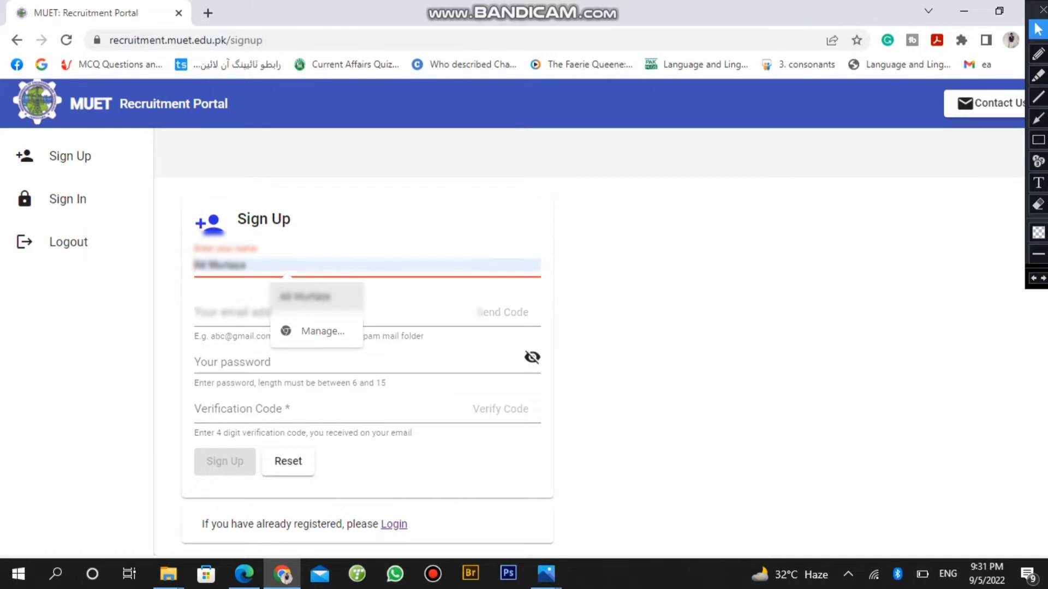
{"action": "key", "text": "Return"}
Enter the applicant's Gmail address in the email field
{"action": "left_click", "coordinate": [196, 313]}
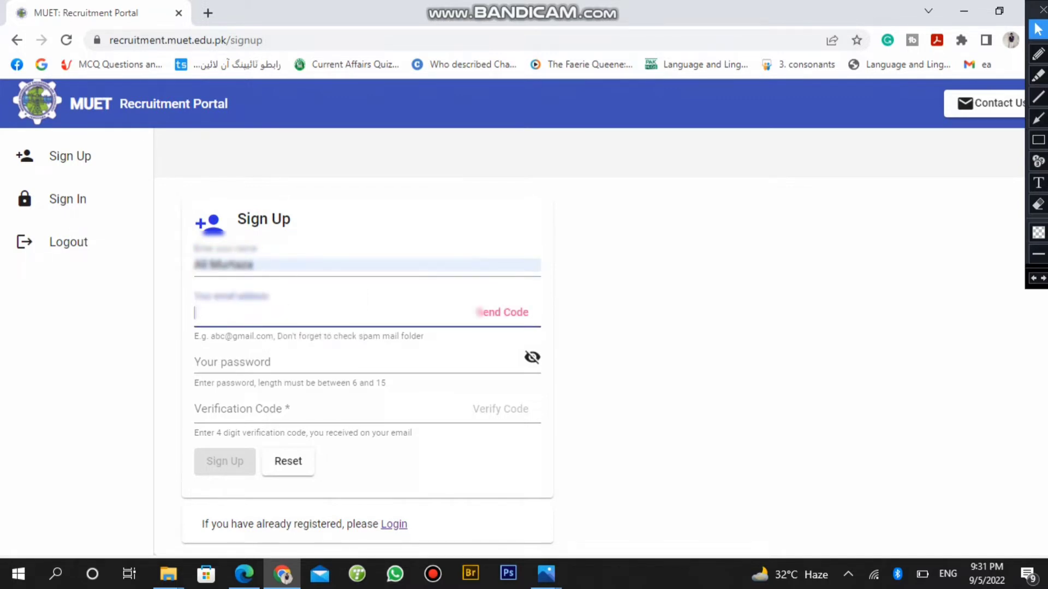
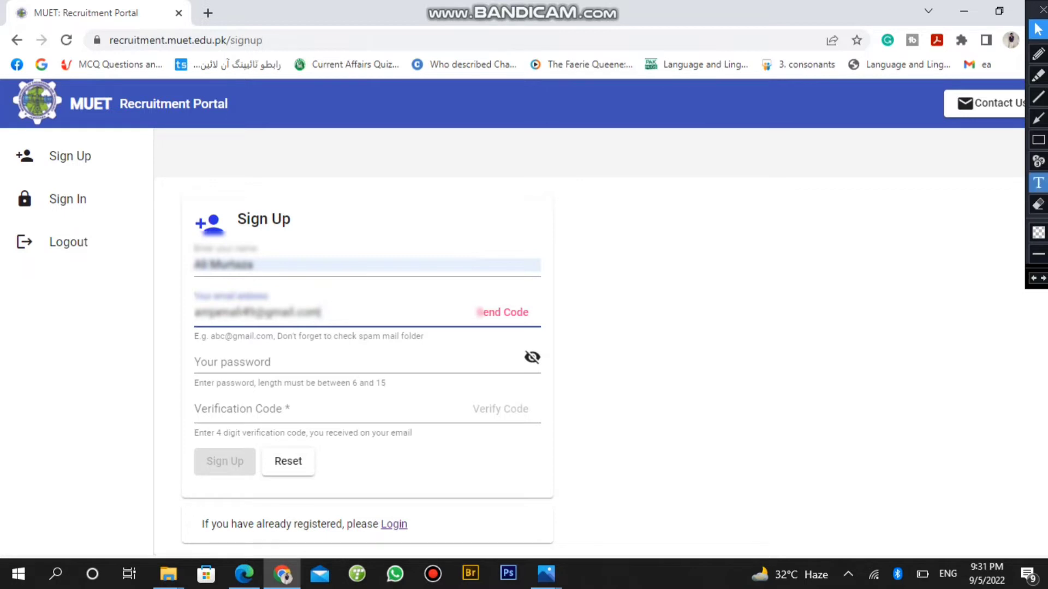
{"action": "left_click", "coordinate": [1038, 140]}
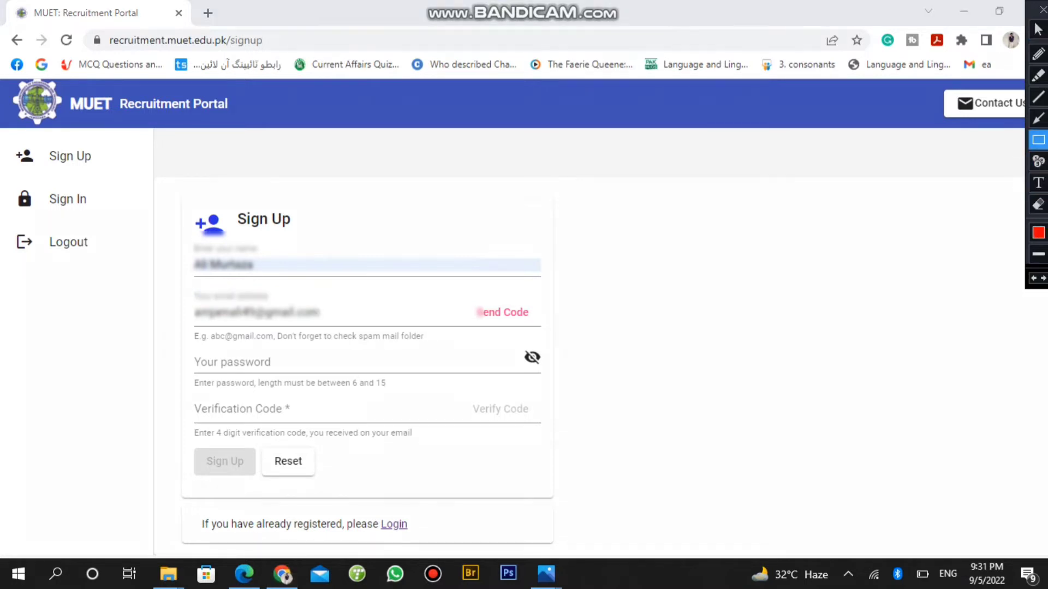
{"action": "mouse_move", "coordinate": [538, 299]}
{"action": "left_mouse_down"}
{"action": "mouse_move", "coordinate": [477, 310]}
{"action": "mouse_move", "coordinate": [455, 328]}
{"action": "left_mouse_up"}
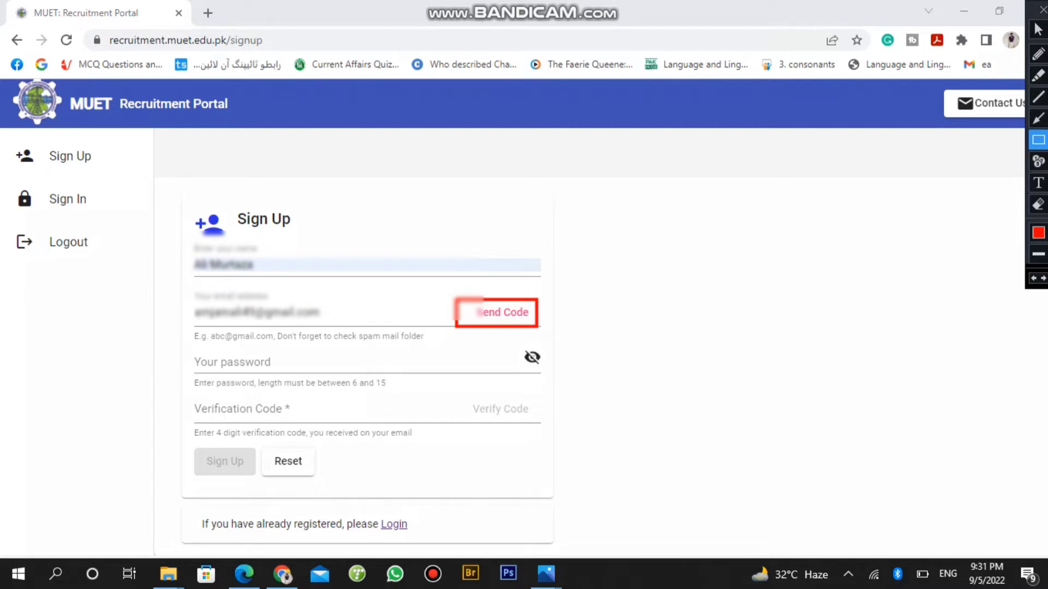
{"action": "left_click", "coordinate": [1038, 29]}
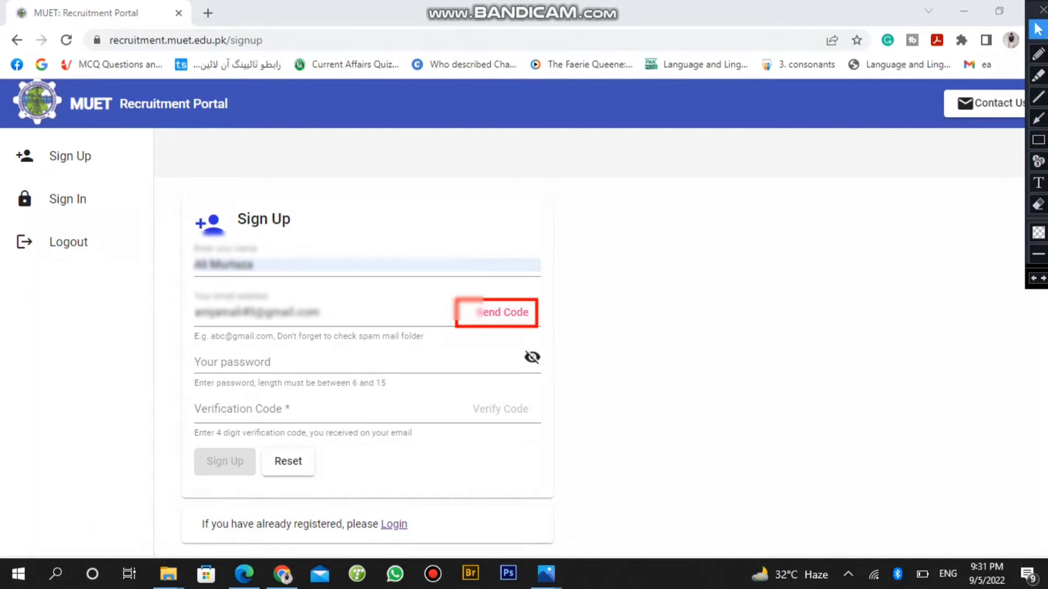
{"action": "left_click", "coordinate": [1038, 205]}
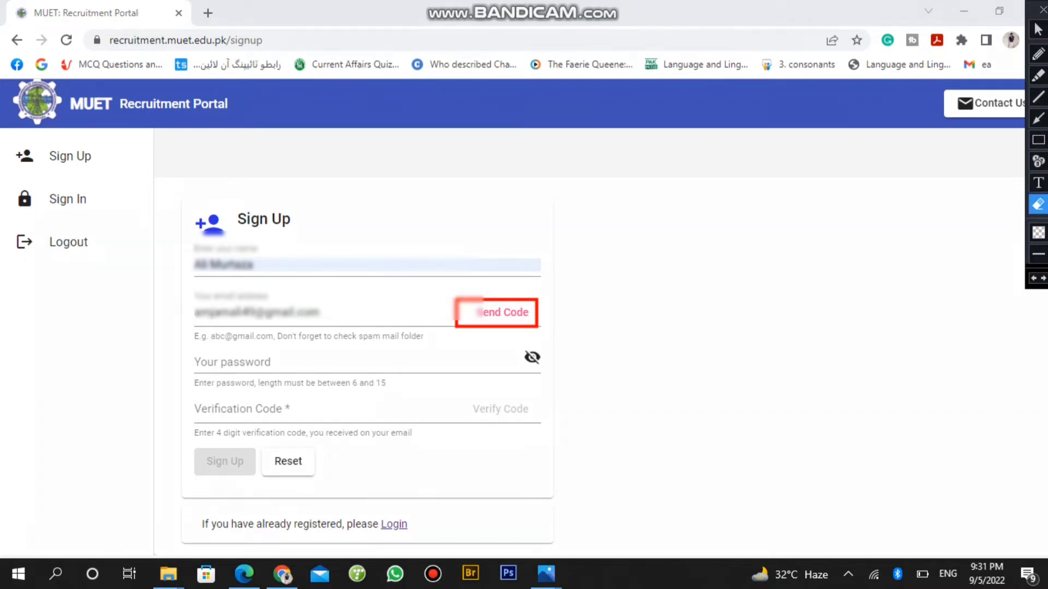
{"action": "left_click", "coordinate": [511, 311]}
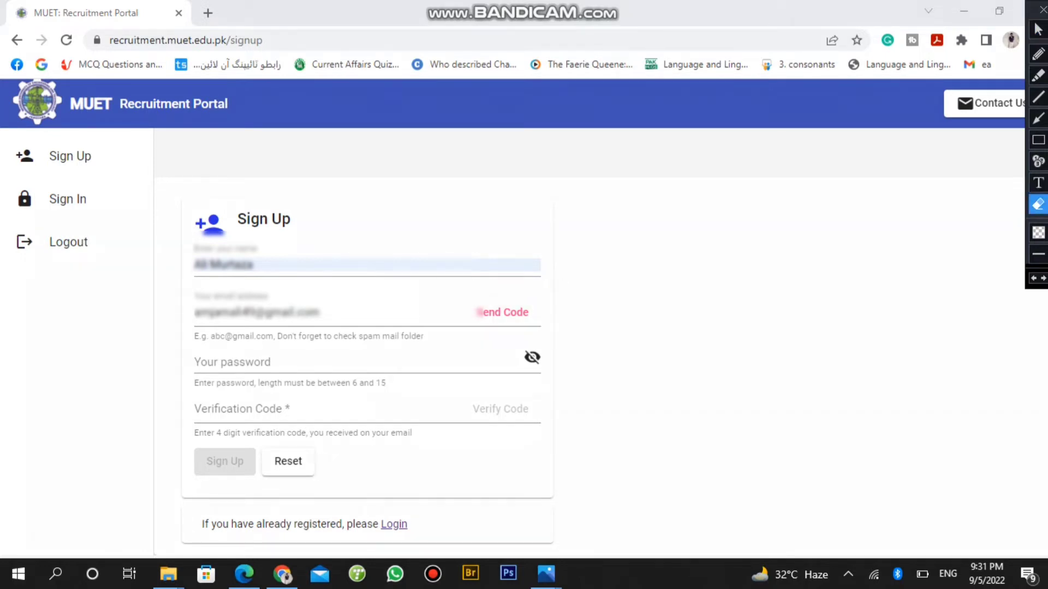
{"action": "left_click", "coordinate": [1038, 29]}
{"action": "left_click", "coordinate": [320, 313]}
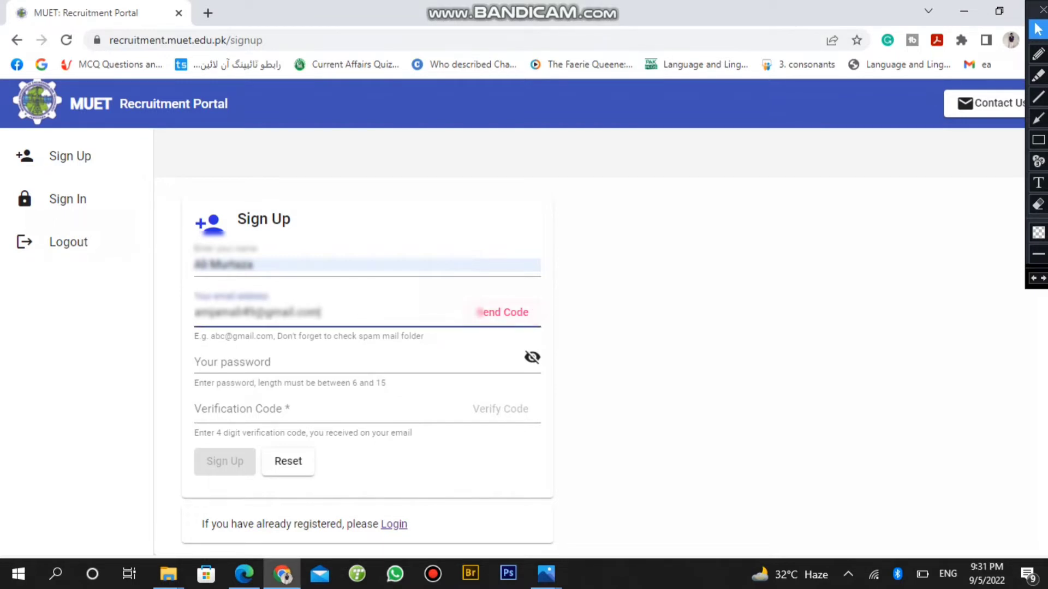
{"action": "key", "text": "Tab"}
Send a verification code to the email and view the portal's code message in Gmail
{"action": "left_click", "coordinate": [319, 313]}
{"action": "left_click", "coordinate": [479, 313]}
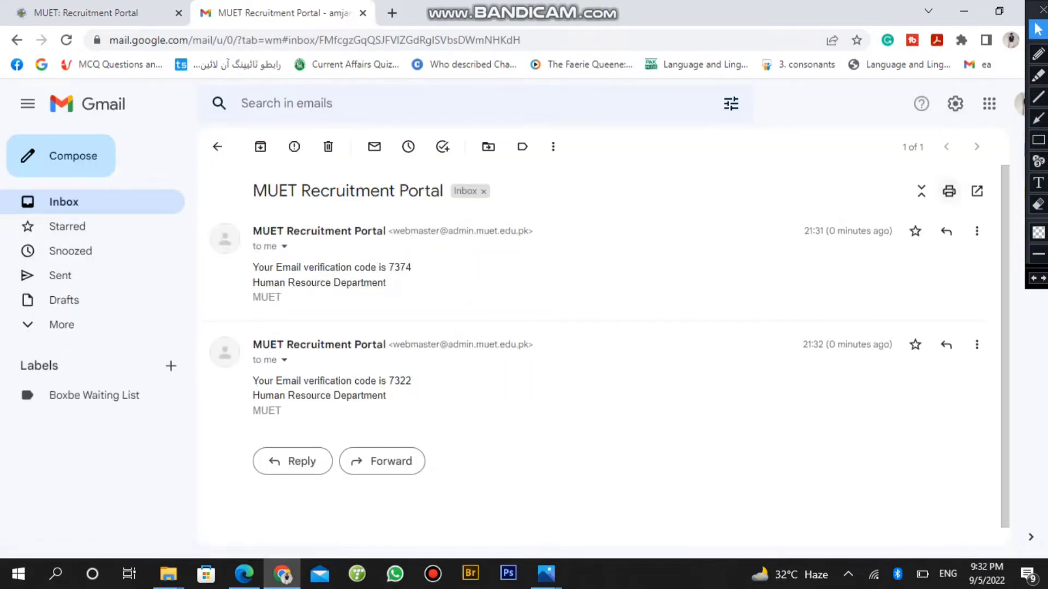
{"action": "left_click", "coordinate": [1039, 140]}
{"action": "mouse_move", "coordinate": [559, 329]}
{"action": "left_mouse_down"}
{"action": "mouse_move", "coordinate": [421, 331]}
{"action": "mouse_move", "coordinate": [257, 398]}
{"action": "mouse_move", "coordinate": [236, 433]}
{"action": "left_mouse_up"}
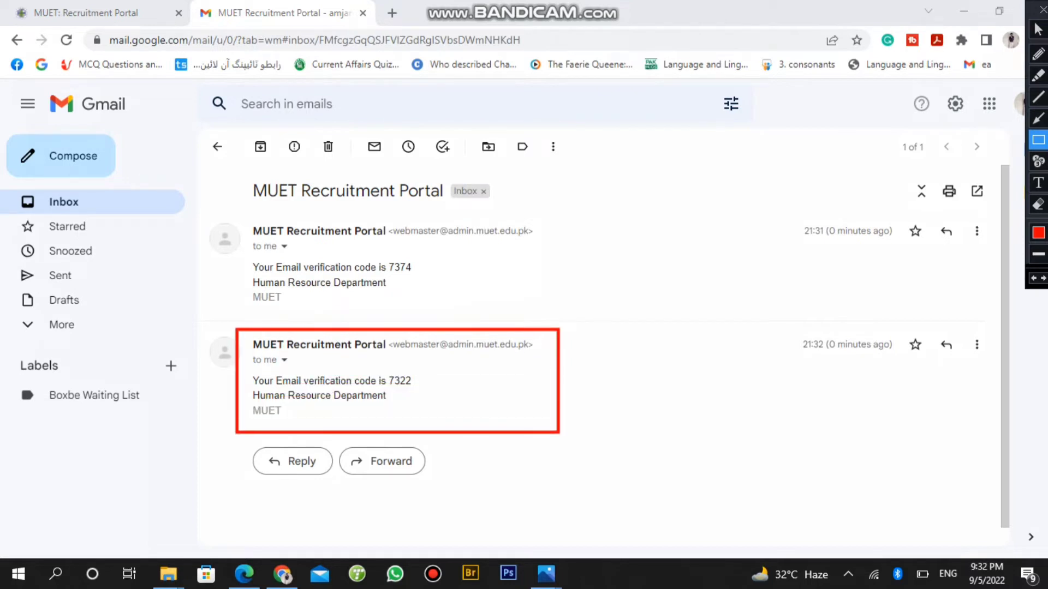
{"action": "left_click_drag", "start_coordinate": [579, 209], "coordinate": [243, 309]}
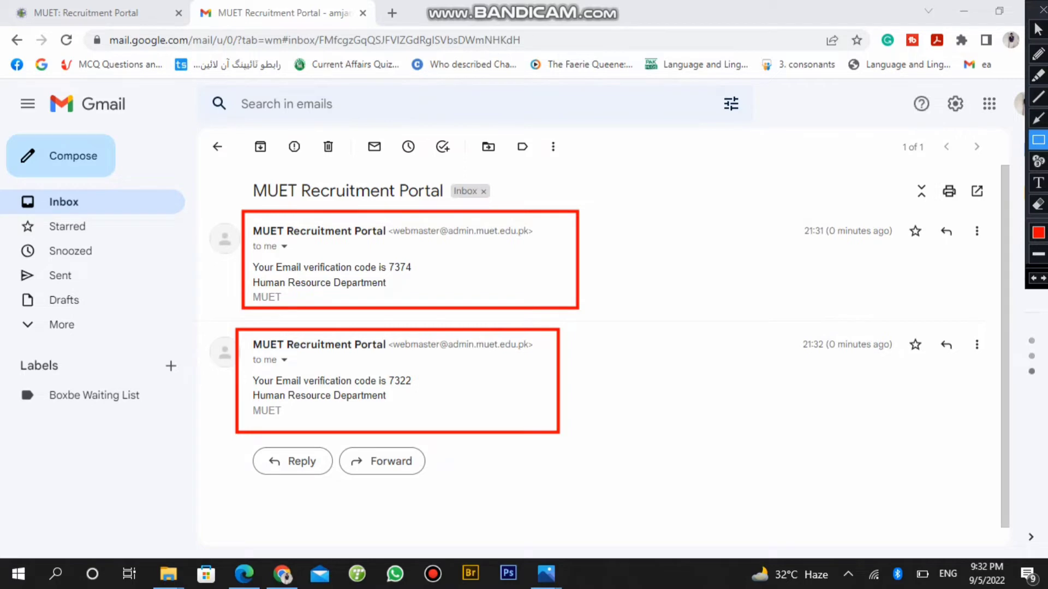
{"action": "mouse_move", "coordinate": [514, 168]}
{"action": "left_mouse_down"}
{"action": "mouse_move", "coordinate": [461, 201]}
{"action": "mouse_move", "coordinate": [242, 203]}
{"action": "left_mouse_up"}
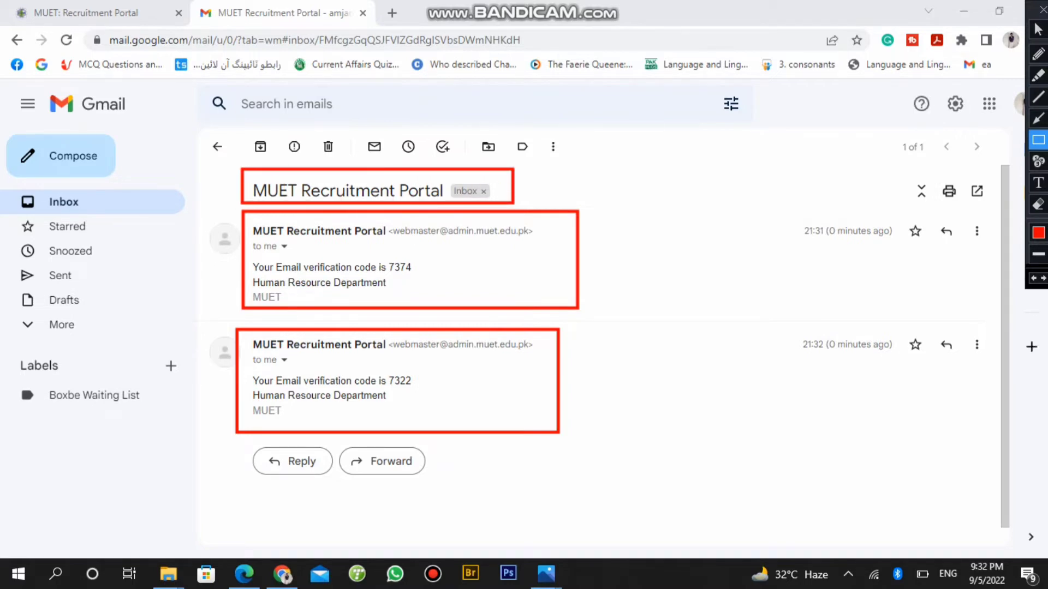
{"action": "left_click_drag", "start_coordinate": [427, 369], "coordinate": [241, 392]}
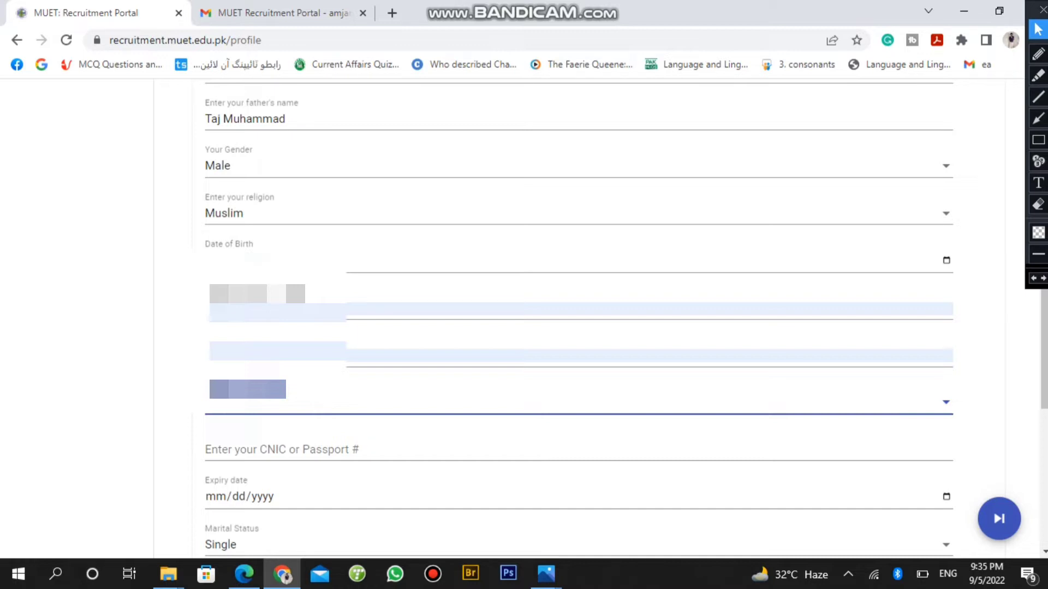
Enter the applicant's CNIC number in the CNIC or Passport field
{"action": "key", "text": "Tab"}
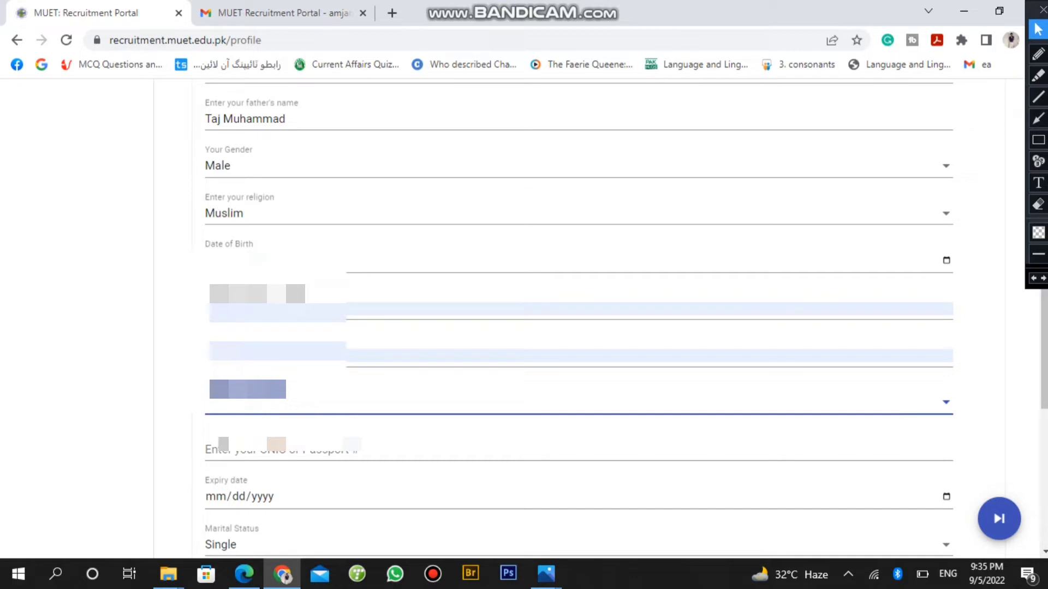
{"action": "key", "text": "Tab"}
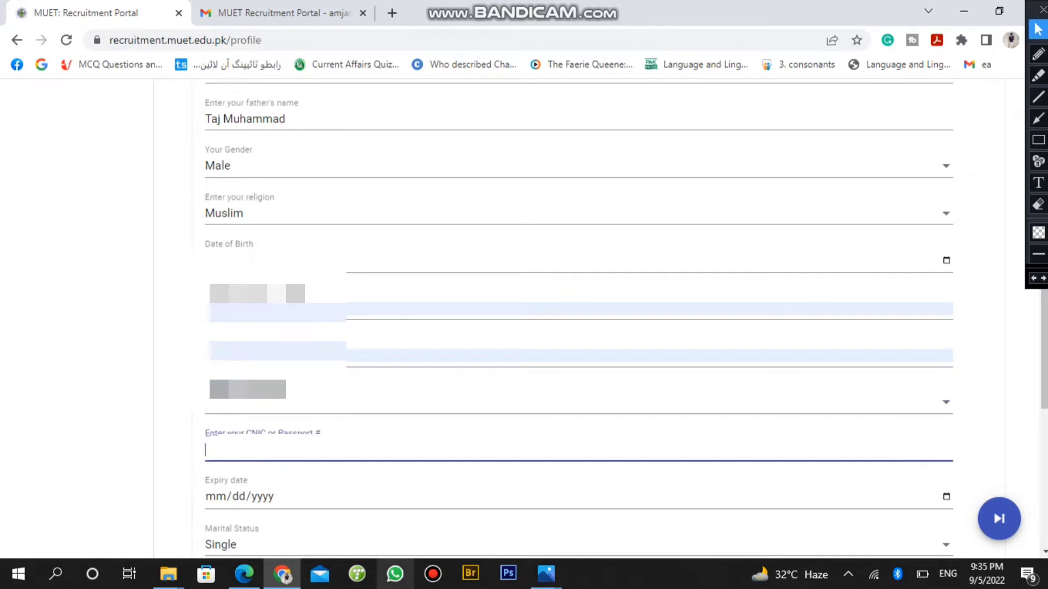
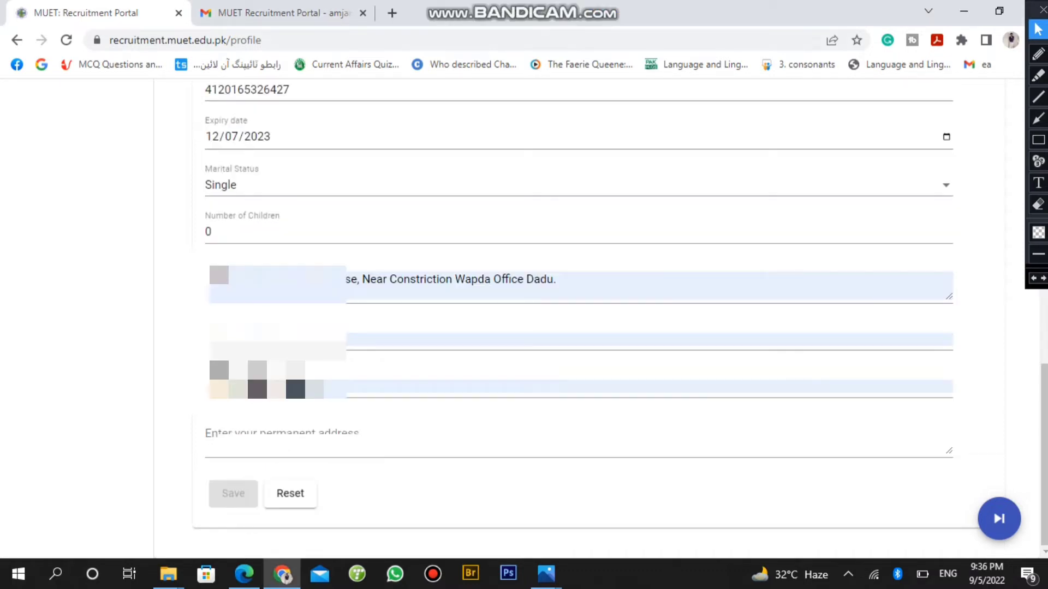
Set marital status to Married and number of children to 0
{"action": "left_click", "coordinate": [221, 184]}
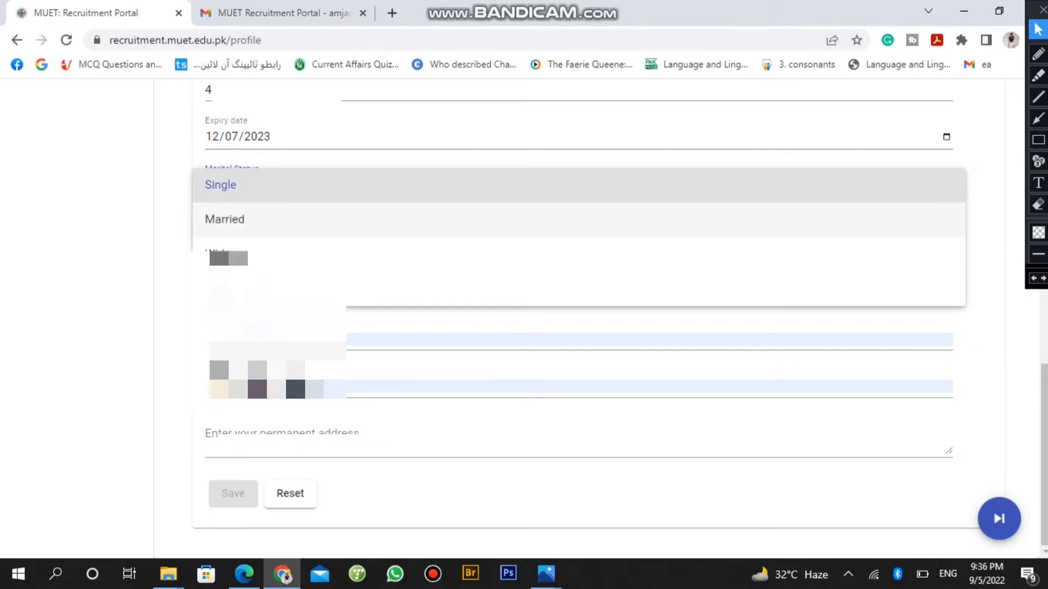
{"action": "left_click", "coordinate": [246, 219]}
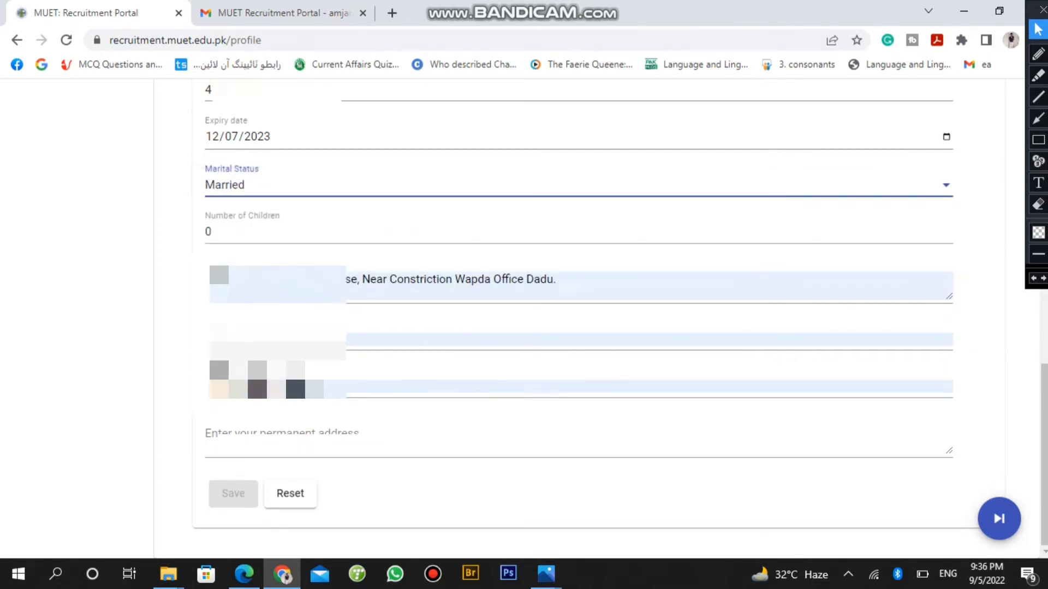
{"action": "left_click", "coordinate": [245, 232]}
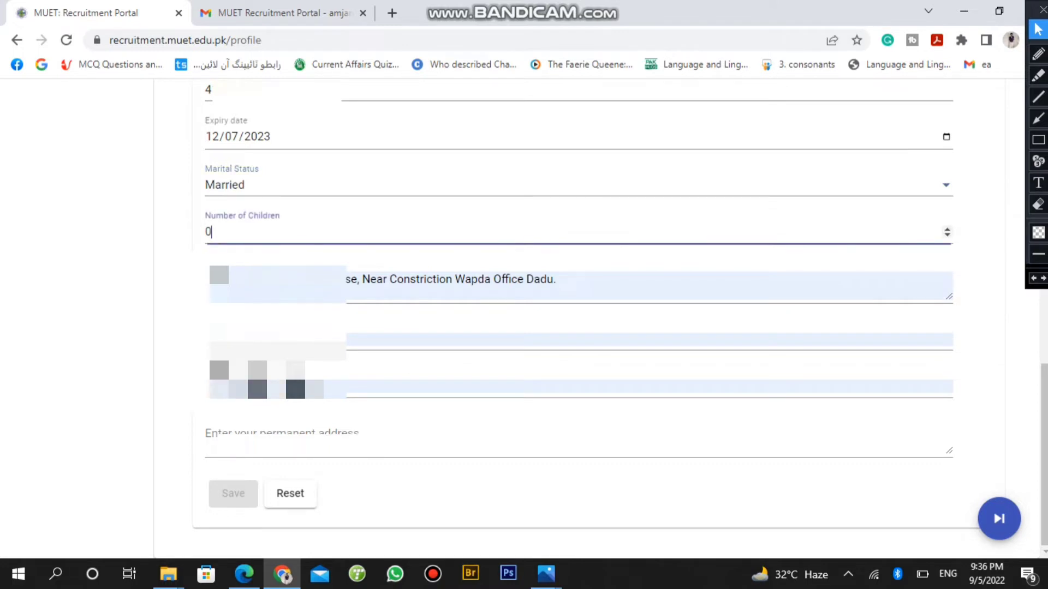
{"action": "key", "text": "BackSpace"}
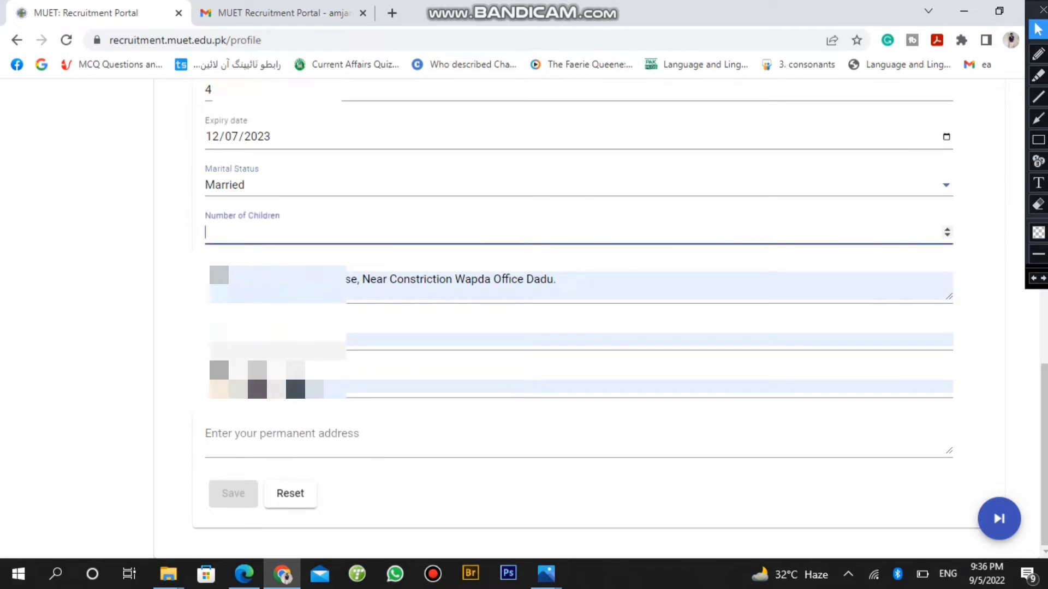
{"action": "type", "text": "0"}
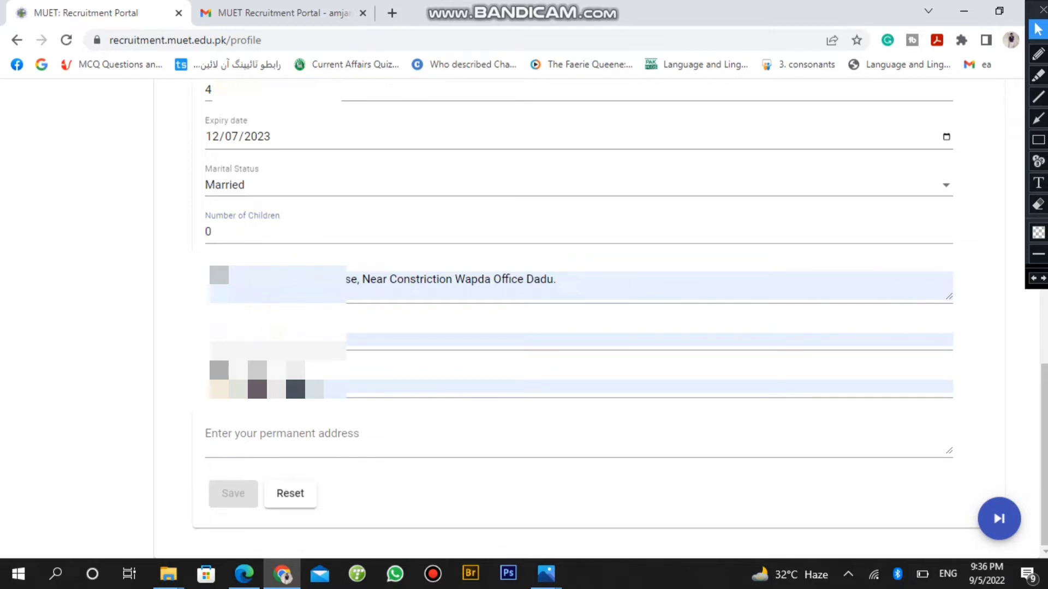
Fill the permanent address as 'same as' and save the personal information
{"action": "left_click", "coordinate": [1038, 139]}
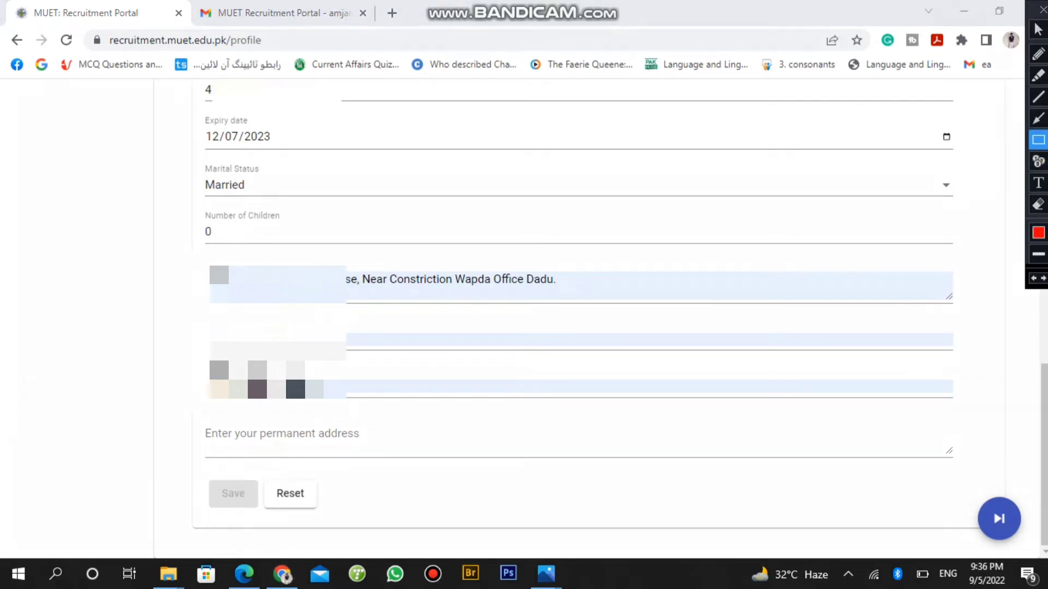
{"action": "left_click_drag", "start_coordinate": [608, 252], "coordinate": [346, 308]}
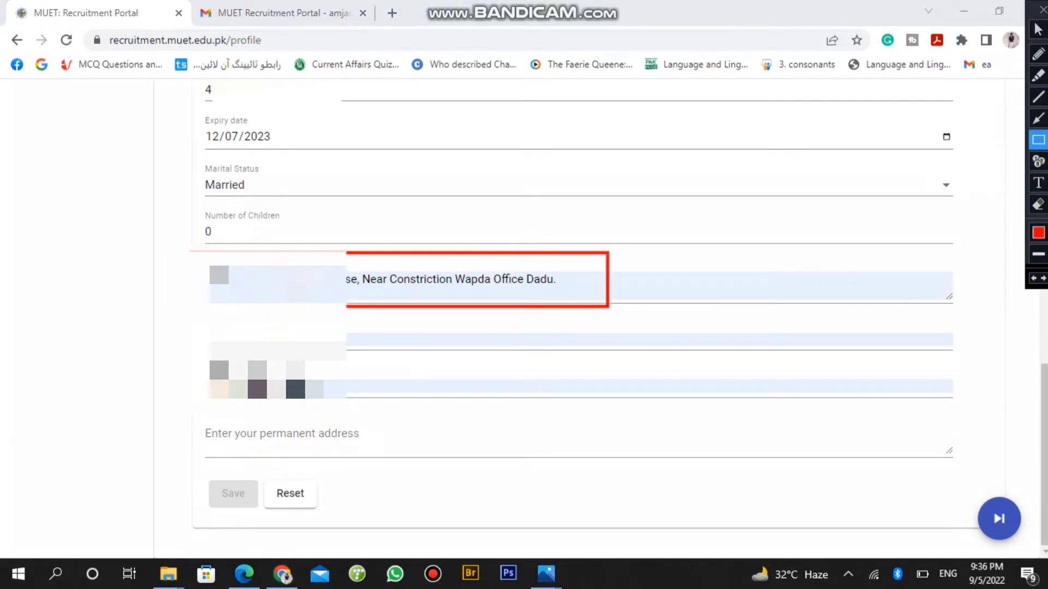
{"action": "mouse_move", "coordinate": [542, 308]}
{"action": "left_mouse_down"}
{"action": "mouse_move", "coordinate": [408, 320]}
{"action": "mouse_move", "coordinate": [268, 350]}
{"action": "mouse_move", "coordinate": [211, 347]}
{"action": "left_mouse_up"}
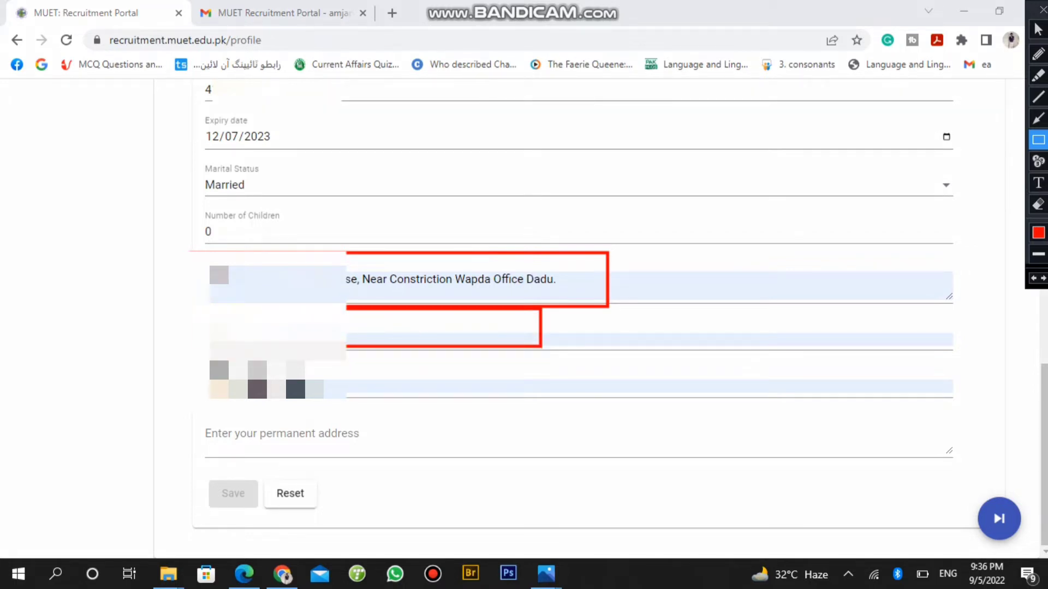
{"action": "mouse_move", "coordinate": [508, 353]}
{"action": "left_mouse_down"}
{"action": "mouse_move", "coordinate": [285, 399]}
{"action": "mouse_move", "coordinate": [190, 399]}
{"action": "left_mouse_up"}
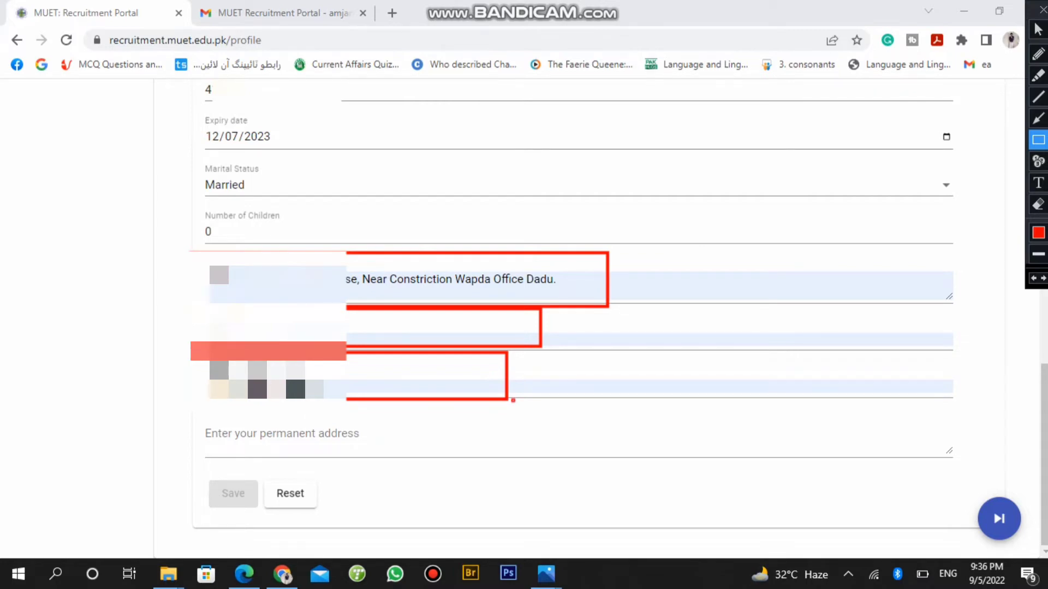
{"action": "left_click_drag", "start_coordinate": [514, 401], "coordinate": [192, 454]}
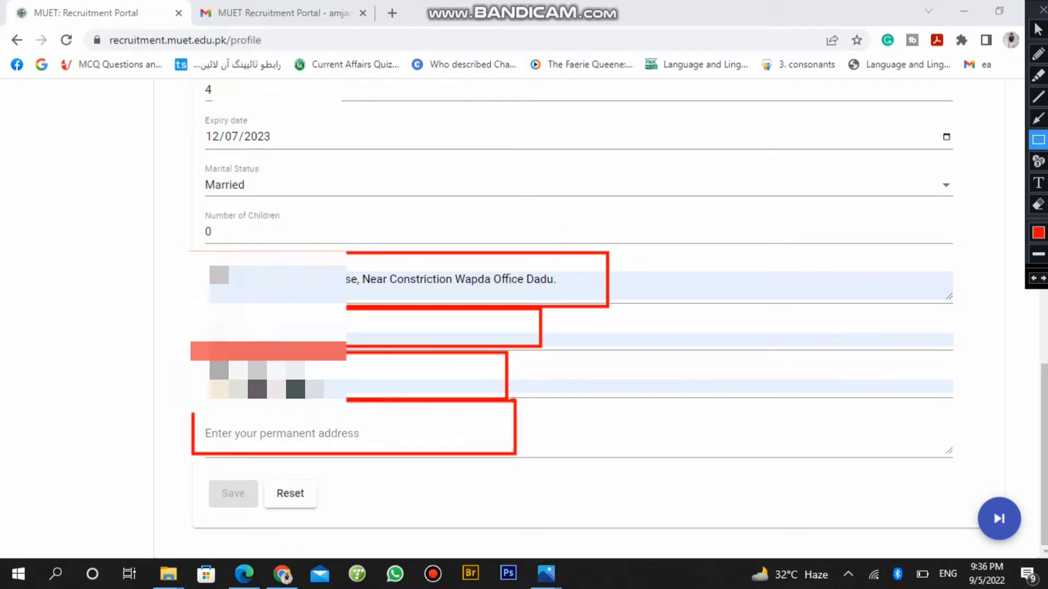
{"action": "left_click", "coordinate": [1038, 205]}
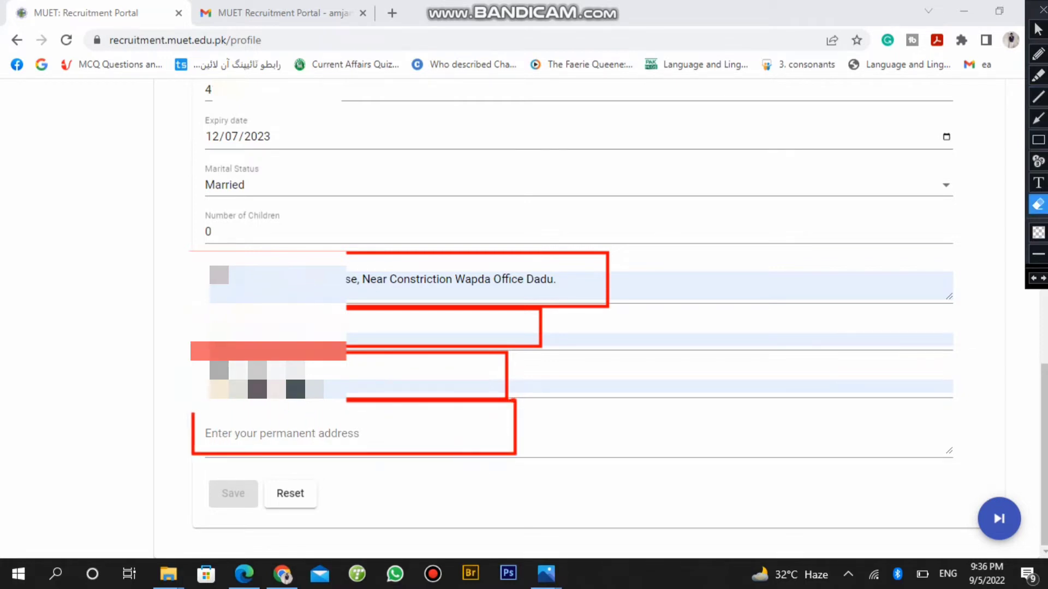
{"action": "mouse_move", "coordinate": [679, 226]}
{"action": "left_mouse_down"}
{"action": "mouse_move", "coordinate": [470, 468]}
{"action": "mouse_move", "coordinate": [69, 471]}
{"action": "left_mouse_up"}
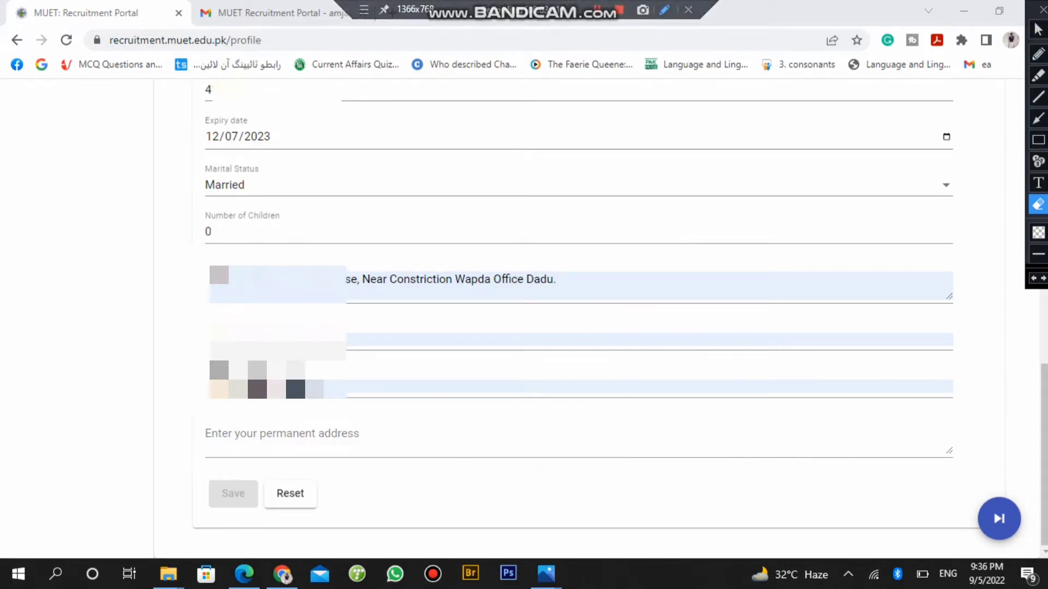
{"action": "left_click", "coordinate": [1038, 28]}
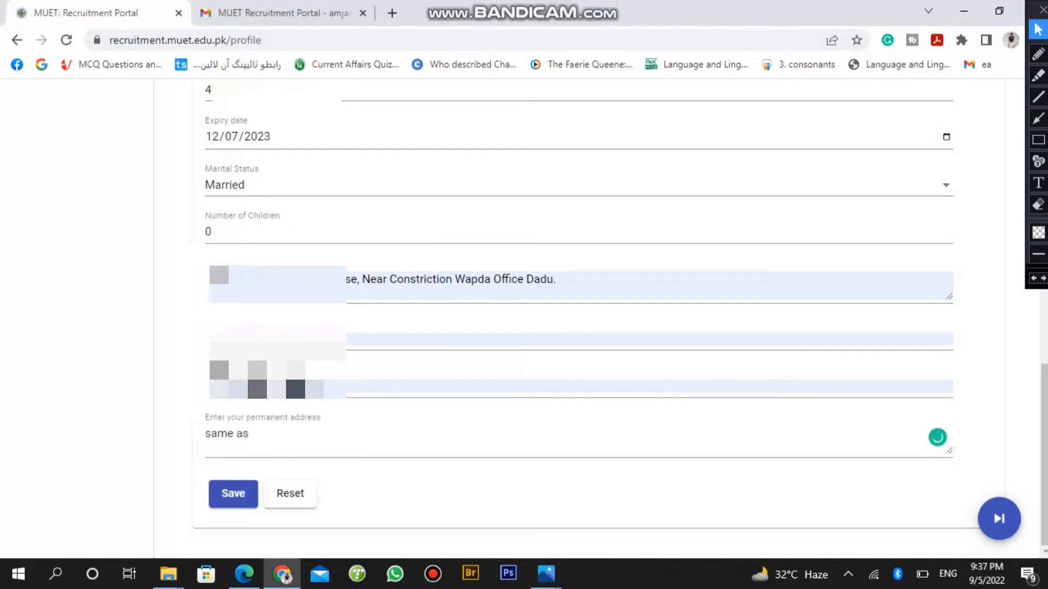
{"action": "left_click", "coordinate": [1038, 139]}
{"action": "left_click_drag", "start_coordinate": [350, 456], "coordinate": [176, 529]}
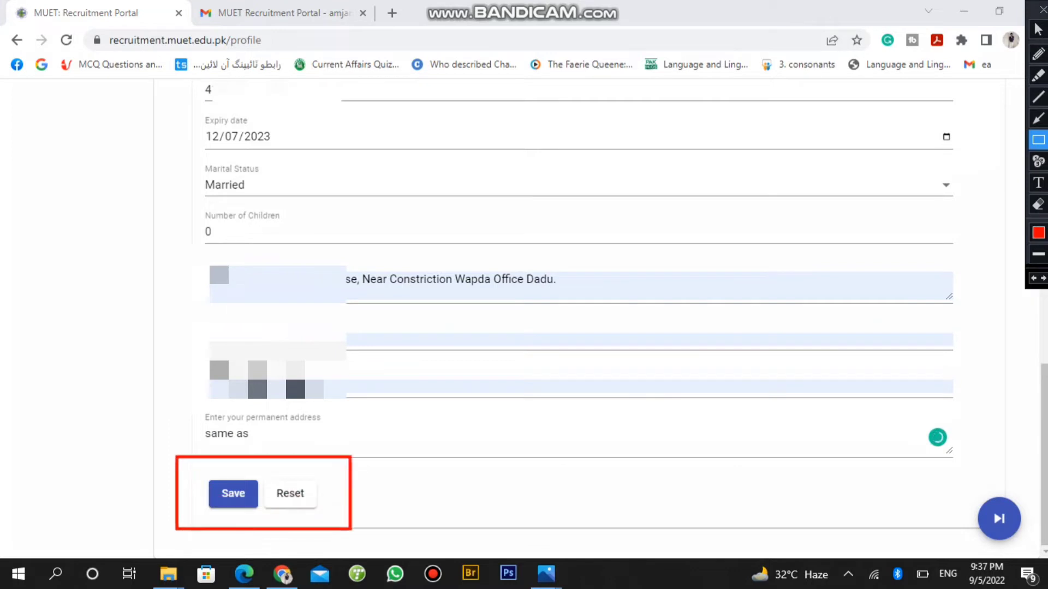
{"action": "left_click", "coordinate": [1038, 29]}
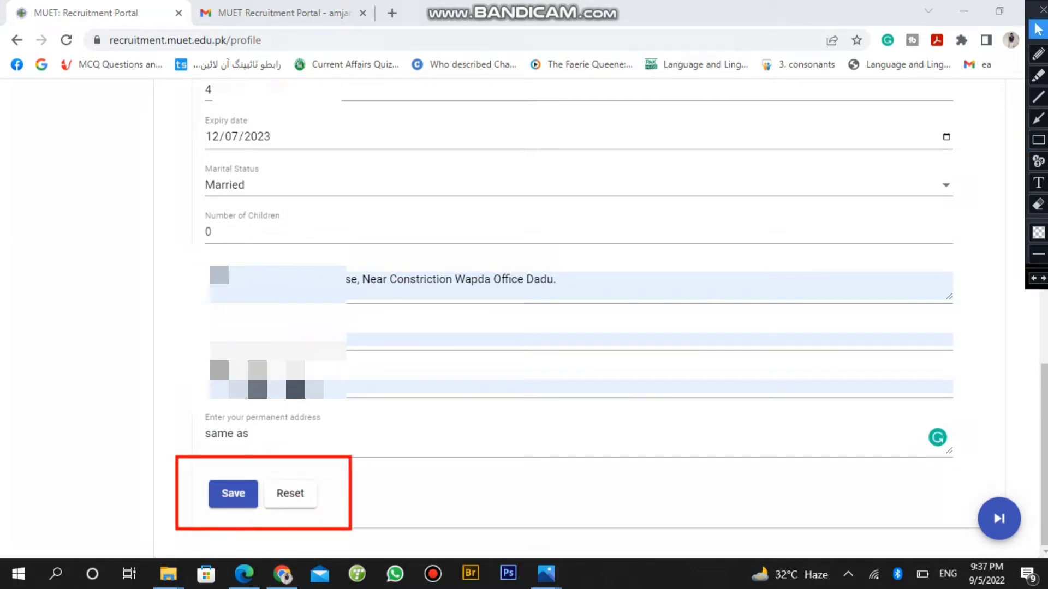
{"action": "left_click", "coordinate": [233, 493]}
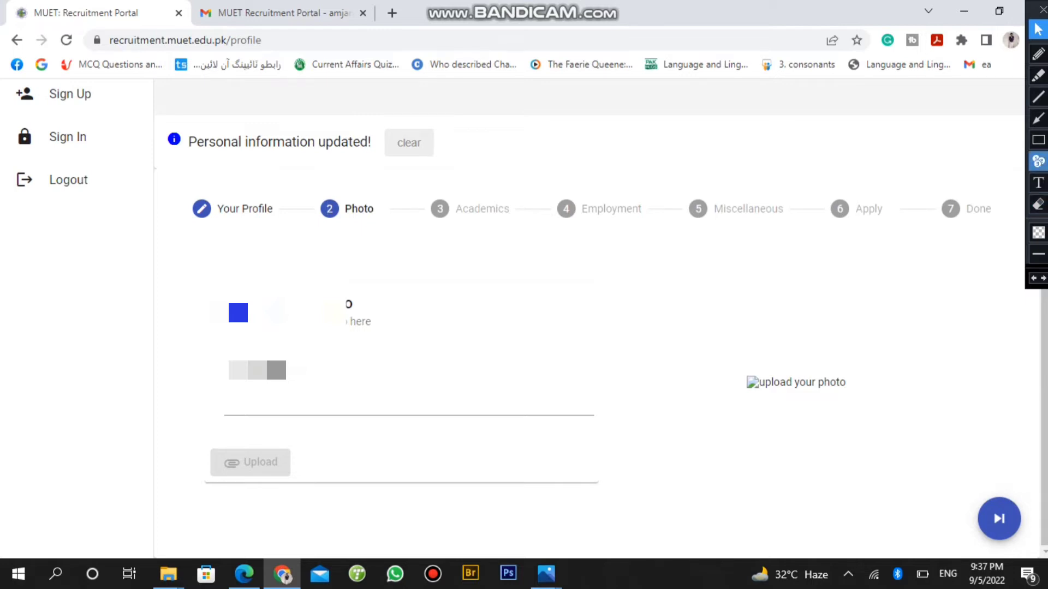
Upload the profile photo IMG-20190215-WA0013.jpg
{"action": "left_click", "coordinate": [1038, 140]}
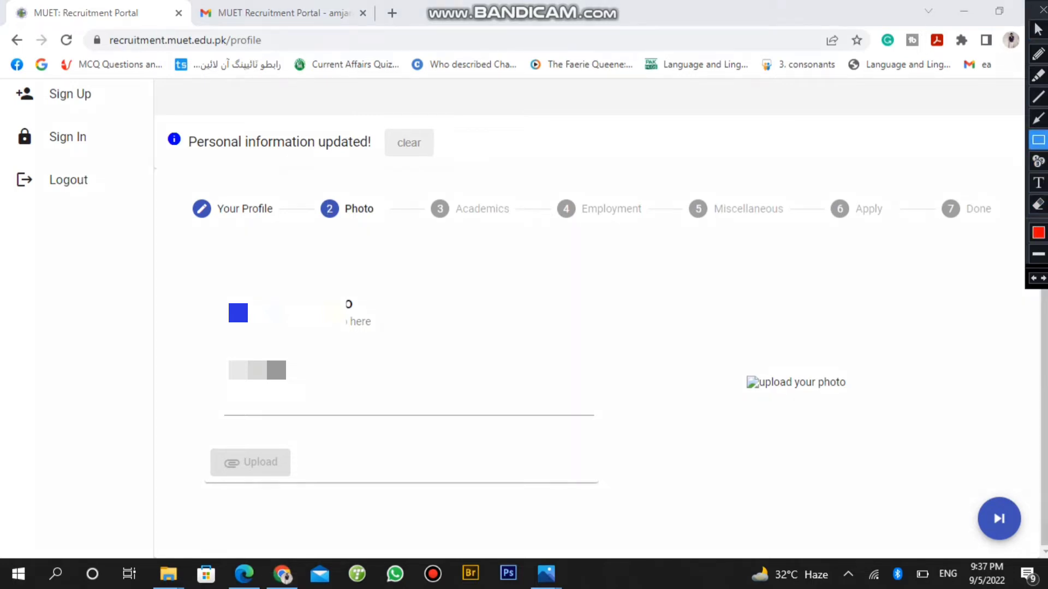
{"action": "left_click_drag", "start_coordinate": [204, 359], "coordinate": [327, 391]}
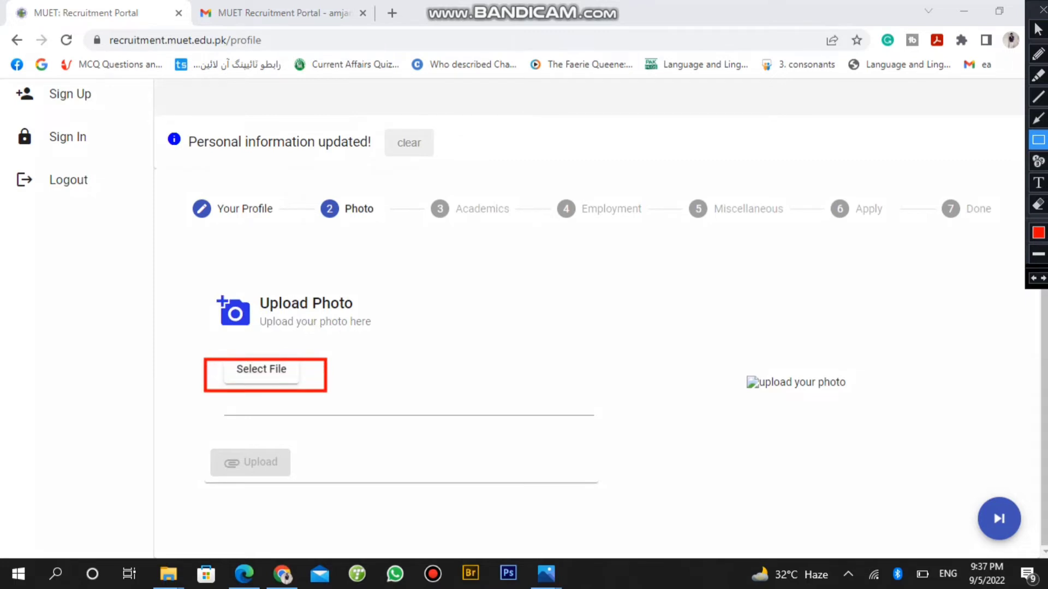
{"action": "left_click", "coordinate": [1038, 29]}
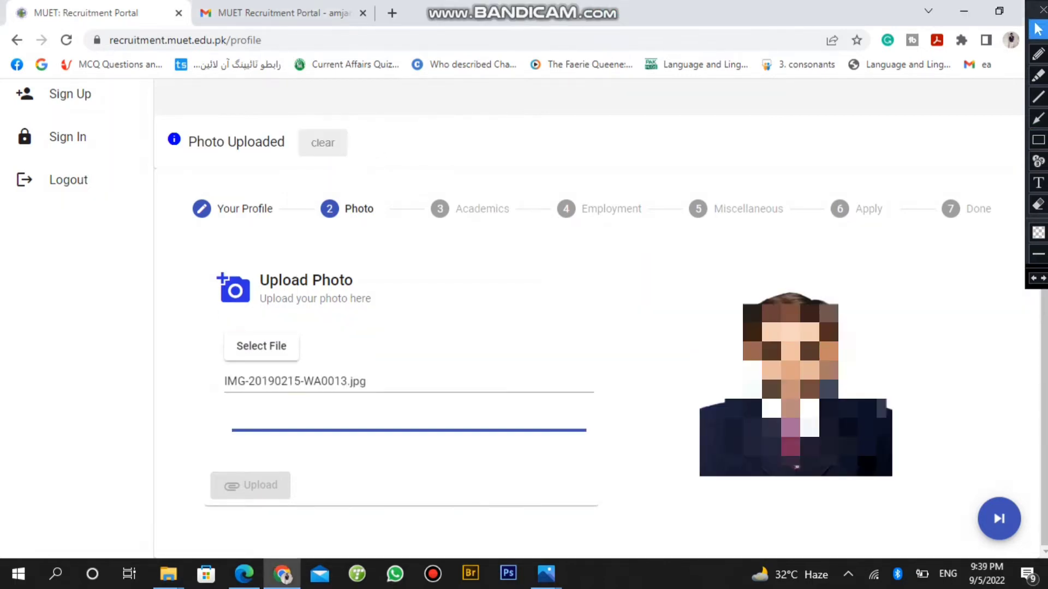
{"action": "left_click", "coordinate": [1038, 140]}
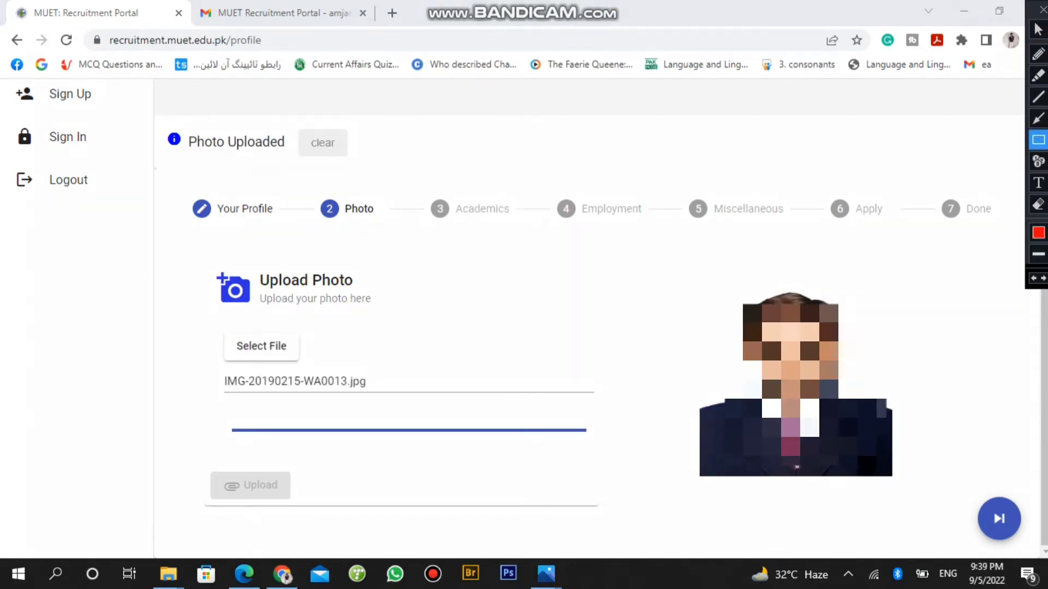
{"action": "mouse_move", "coordinate": [301, 462]}
{"action": "left_mouse_down"}
{"action": "mouse_move", "coordinate": [214, 511]}
{"action": "mouse_move", "coordinate": [185, 508]}
{"action": "left_mouse_up"}
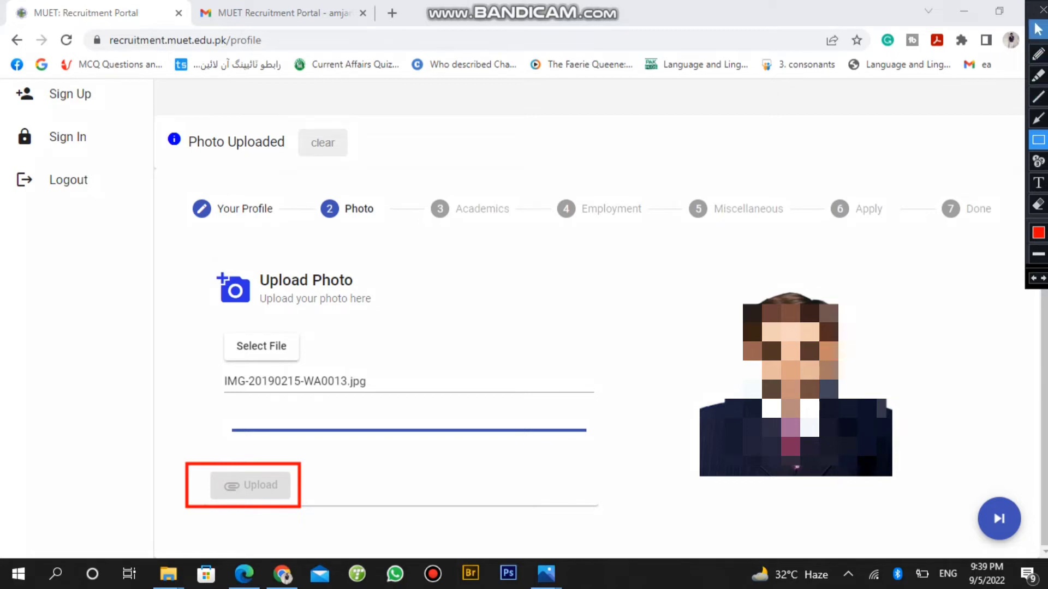
{"action": "left_click", "coordinate": [1038, 29]}
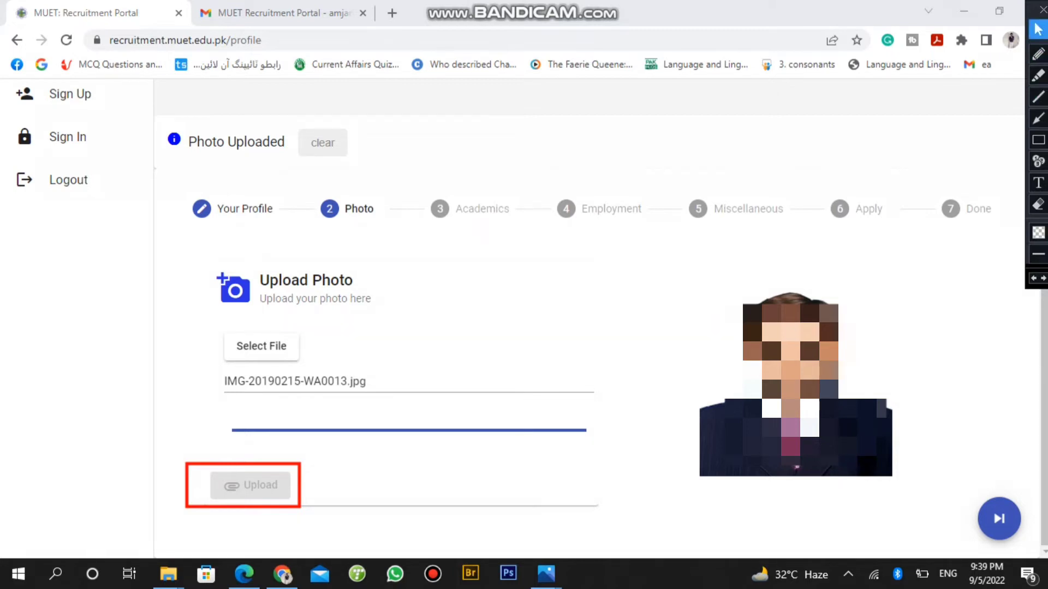
{"action": "left_click", "coordinate": [1038, 205]}
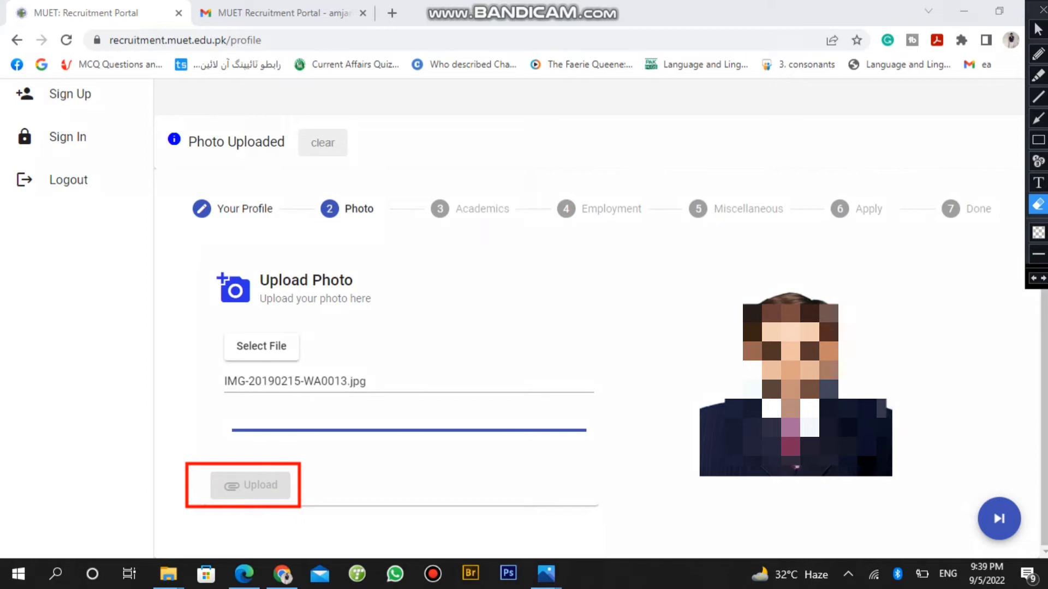
{"action": "mouse_move", "coordinate": [334, 443]}
{"action": "left_mouse_down"}
{"action": "mouse_move", "coordinate": [300, 483]}
{"action": "mouse_move", "coordinate": [144, 527]}
{"action": "mouse_move", "coordinate": [139, 539]}
{"action": "left_mouse_up"}
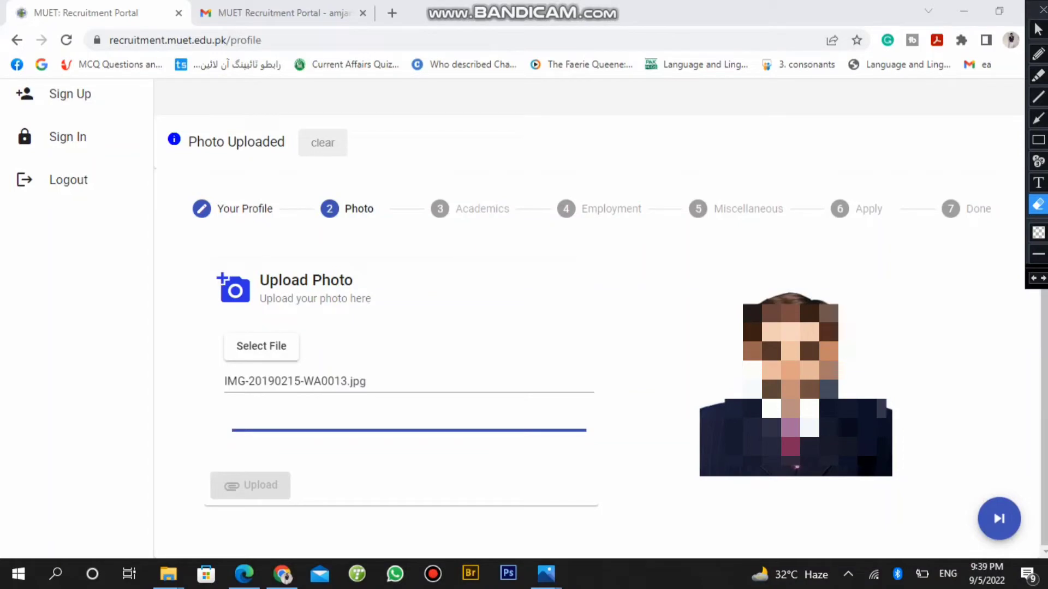
{"action": "left_click", "coordinate": [1038, 139]}
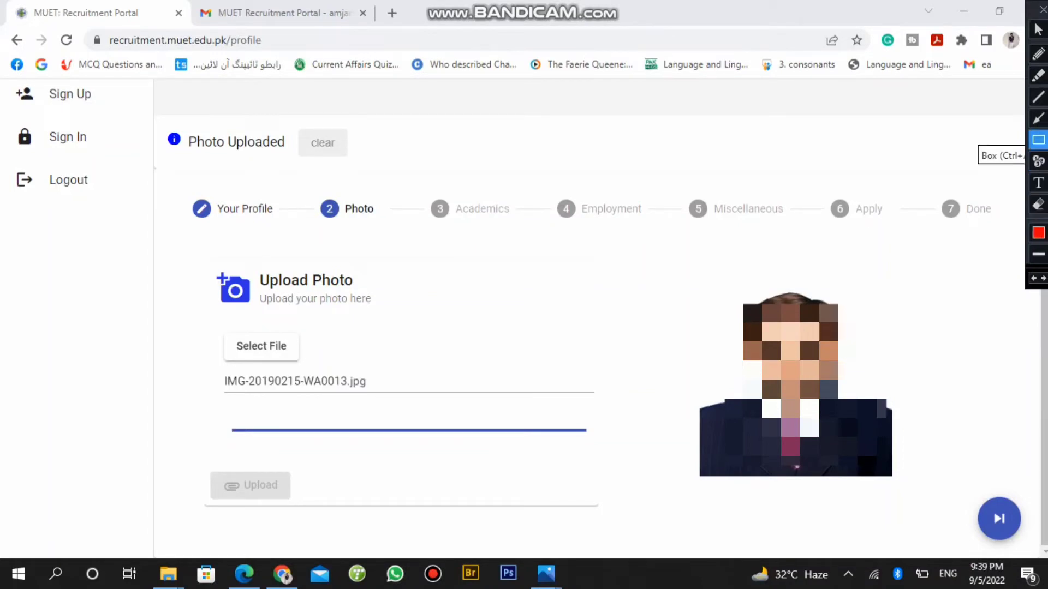
{"action": "mouse_move", "coordinate": [937, 269]}
{"action": "left_mouse_down"}
{"action": "mouse_move", "coordinate": [726, 325]}
{"action": "mouse_move", "coordinate": [666, 509]}
{"action": "left_mouse_up"}
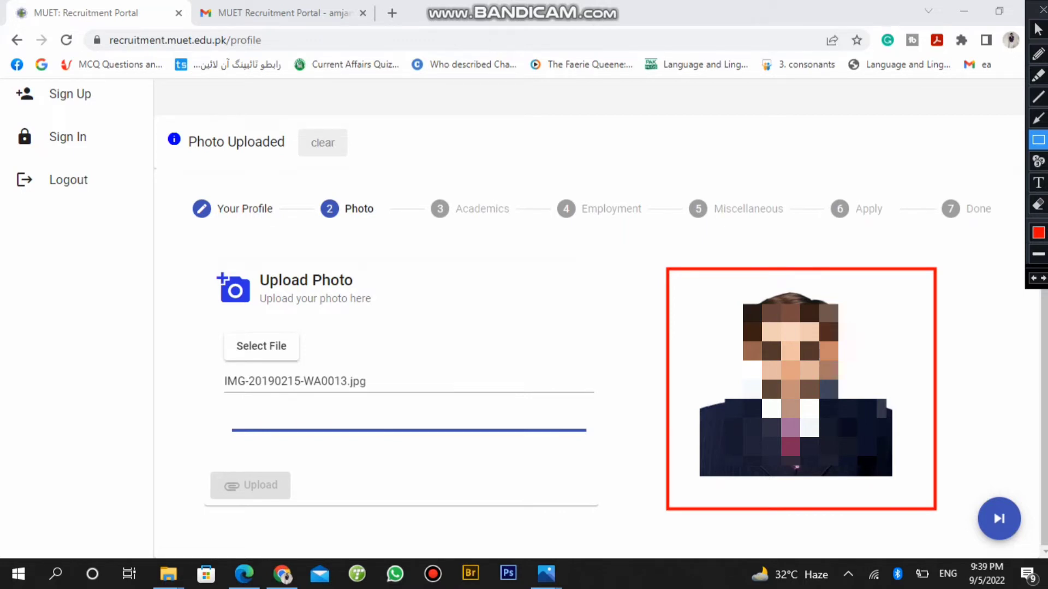
{"action": "left_click", "coordinate": [1038, 28]}
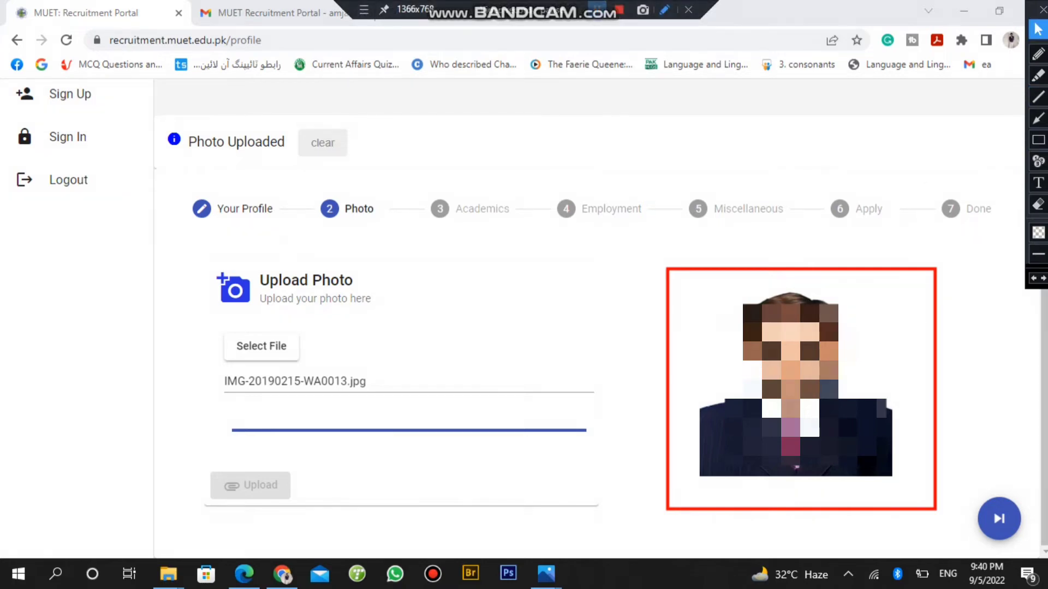
Advance the application to step 3, Academics, with its empty qualification table
{"action": "left_click", "coordinate": [1038, 140]}
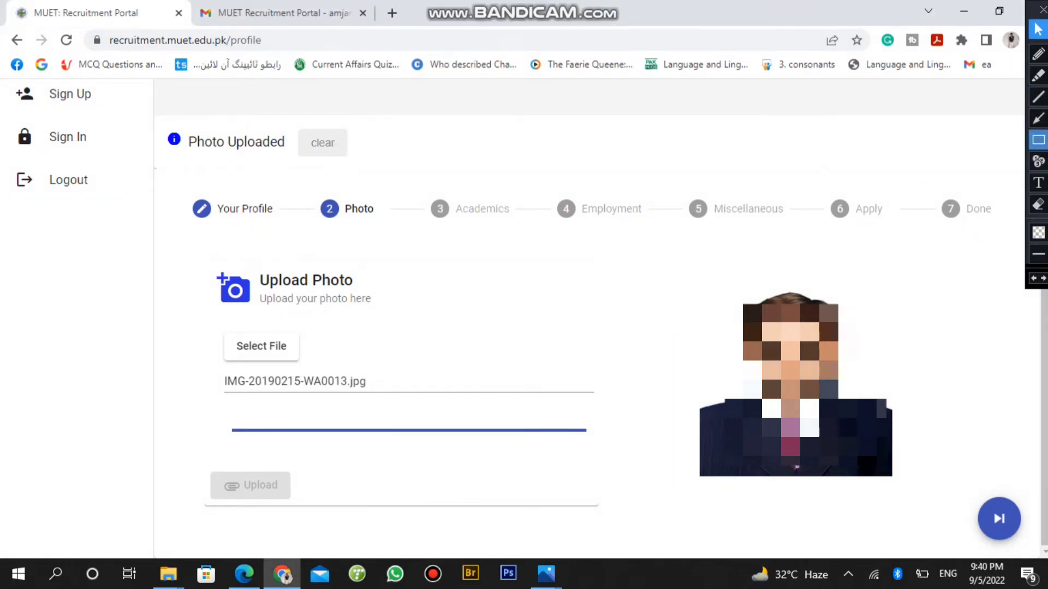
{"action": "mouse_move", "coordinate": [1032, 475]}
{"action": "left_mouse_down"}
{"action": "mouse_move", "coordinate": [967, 529]}
{"action": "mouse_move", "coordinate": [966, 555]}
{"action": "left_mouse_up"}
{"action": "left_click_drag", "start_coordinate": [522, 192], "coordinate": [413, 237]}
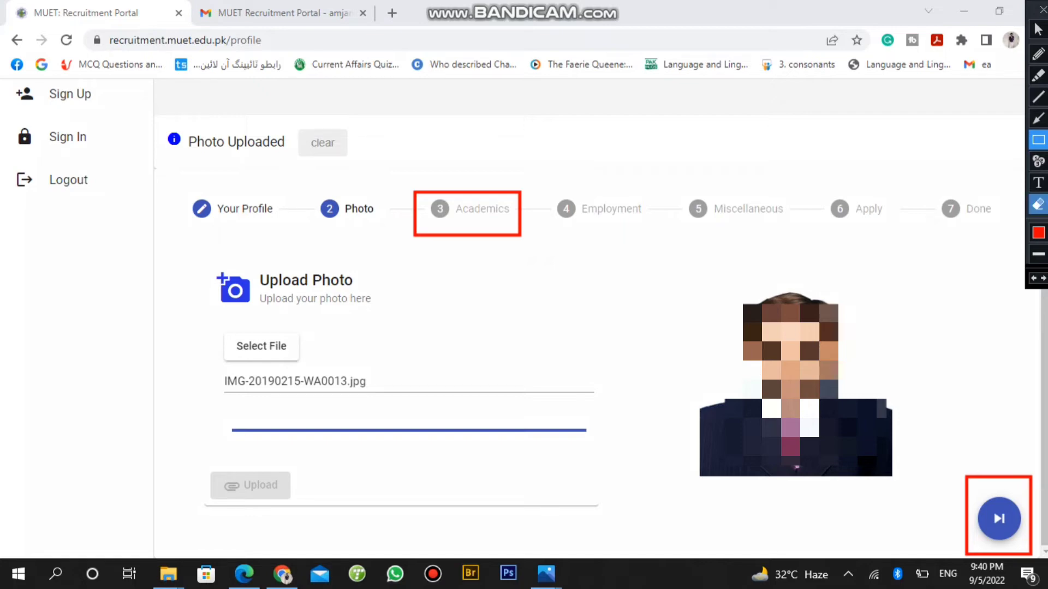
{"action": "left_click", "coordinate": [1038, 205]}
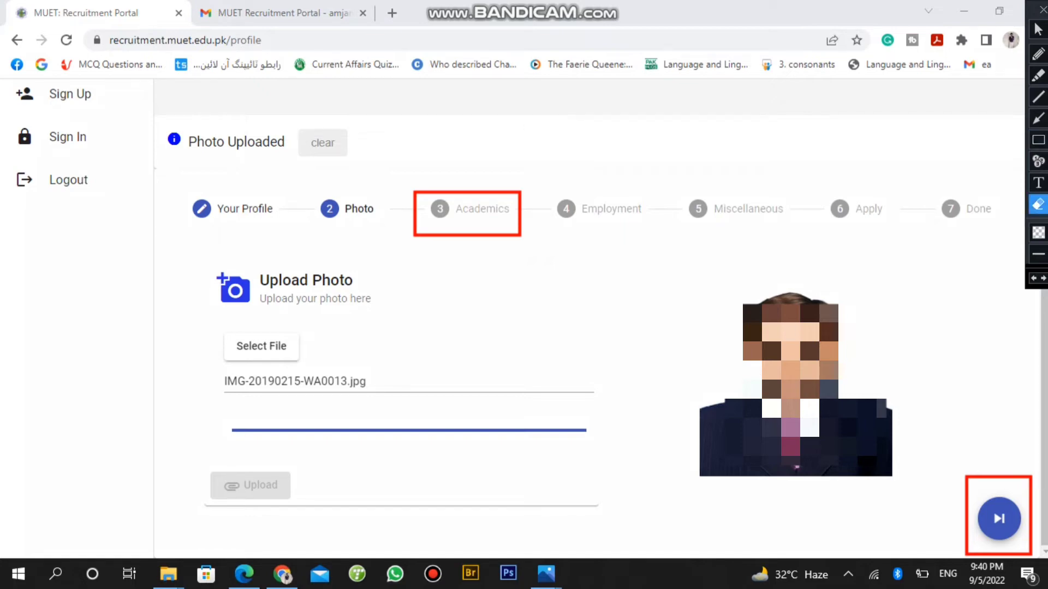
{"action": "mouse_move", "coordinate": [1029, 465]}
{"action": "left_mouse_down"}
{"action": "mouse_move", "coordinate": [1020, 513]}
{"action": "mouse_move", "coordinate": [935, 559]}
{"action": "left_mouse_up"}
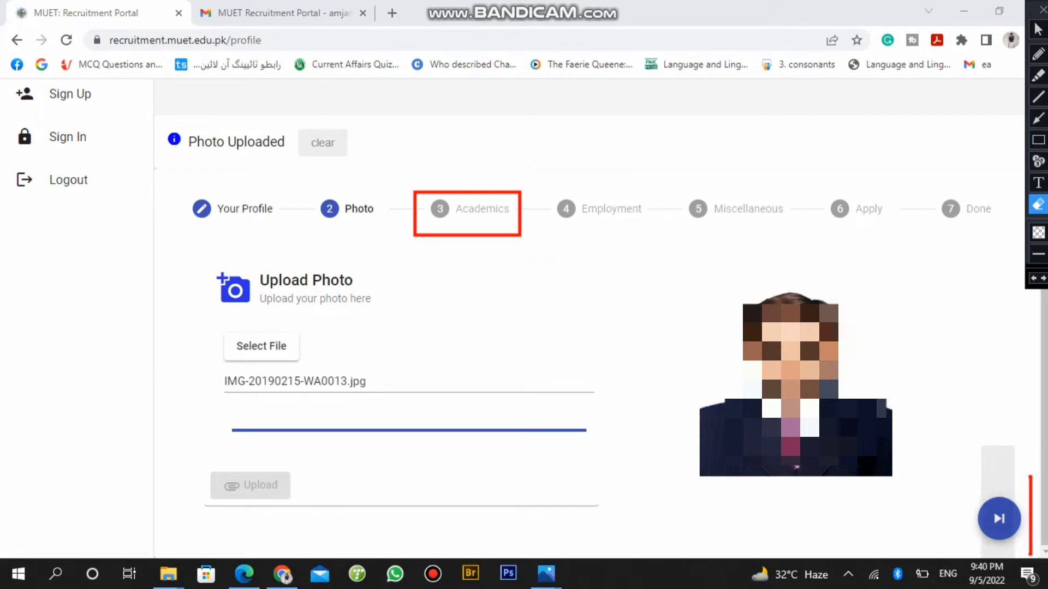
{"action": "left_click_drag", "start_coordinate": [1034, 476], "coordinate": [981, 558]}
{"action": "mouse_move", "coordinate": [1037, 441]}
{"action": "left_mouse_down"}
{"action": "mouse_move", "coordinate": [1002, 478]}
{"action": "mouse_move", "coordinate": [1008, 530]}
{"action": "left_mouse_up"}
{"action": "mouse_move", "coordinate": [532, 172]}
{"action": "left_mouse_down"}
{"action": "mouse_move", "coordinate": [496, 248]}
{"action": "mouse_move", "coordinate": [395, 241]}
{"action": "left_mouse_up"}
{"action": "left_click", "coordinate": [1039, 29]}
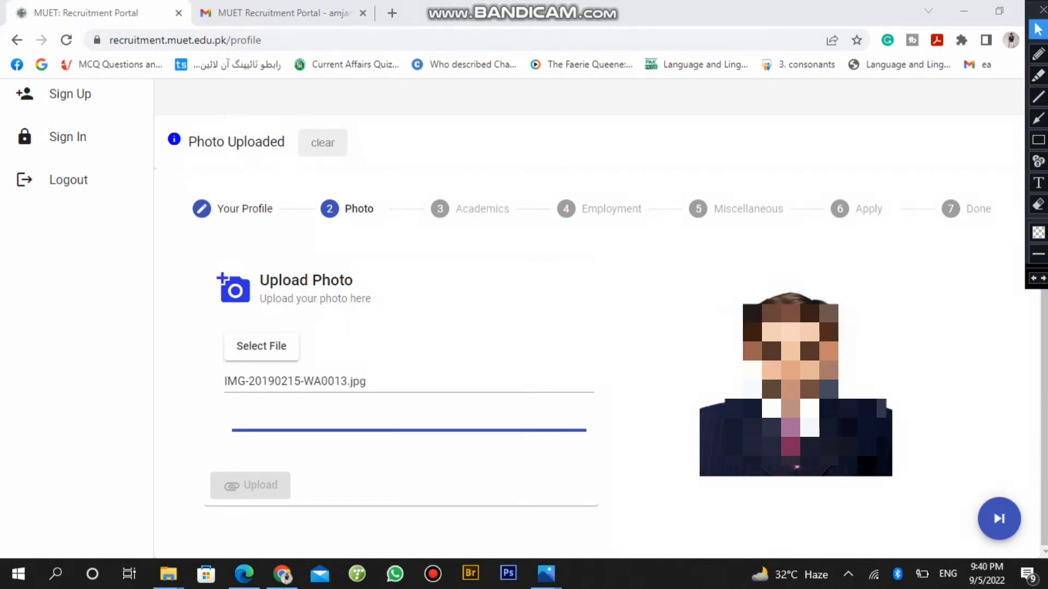
{"action": "left_click", "coordinate": [470, 208]}
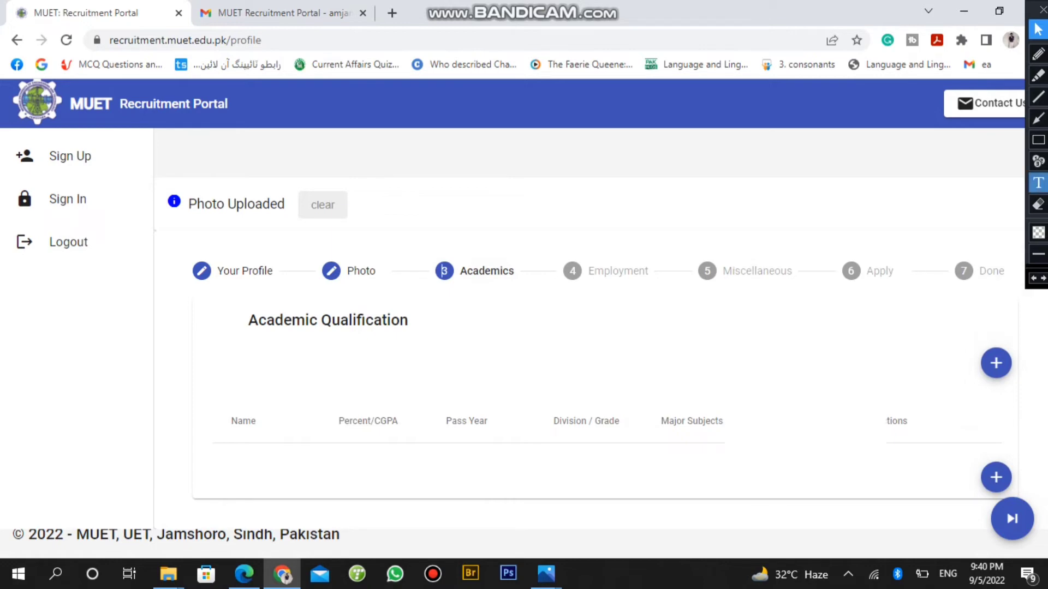
Start a new academic qualification record with Bachelor's as the degree
{"action": "left_click", "coordinate": [1039, 140]}
{"action": "mouse_move", "coordinate": [963, 334]}
{"action": "left_mouse_down"}
{"action": "mouse_move", "coordinate": [1030, 356]}
{"action": "mouse_move", "coordinate": [1031, 404]}
{"action": "left_mouse_up"}
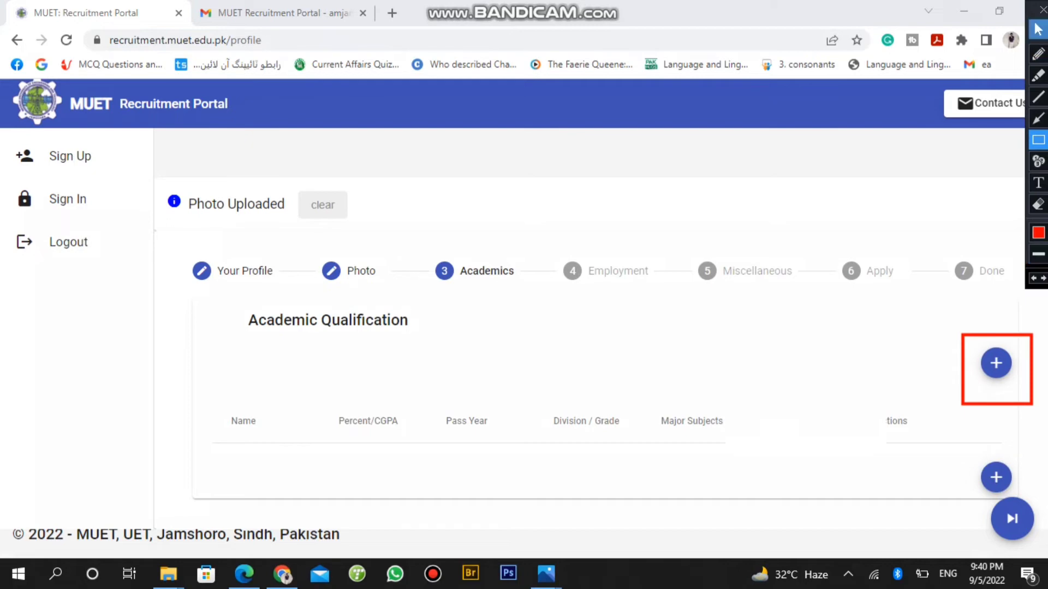
{"action": "left_click", "coordinate": [1038, 205]}
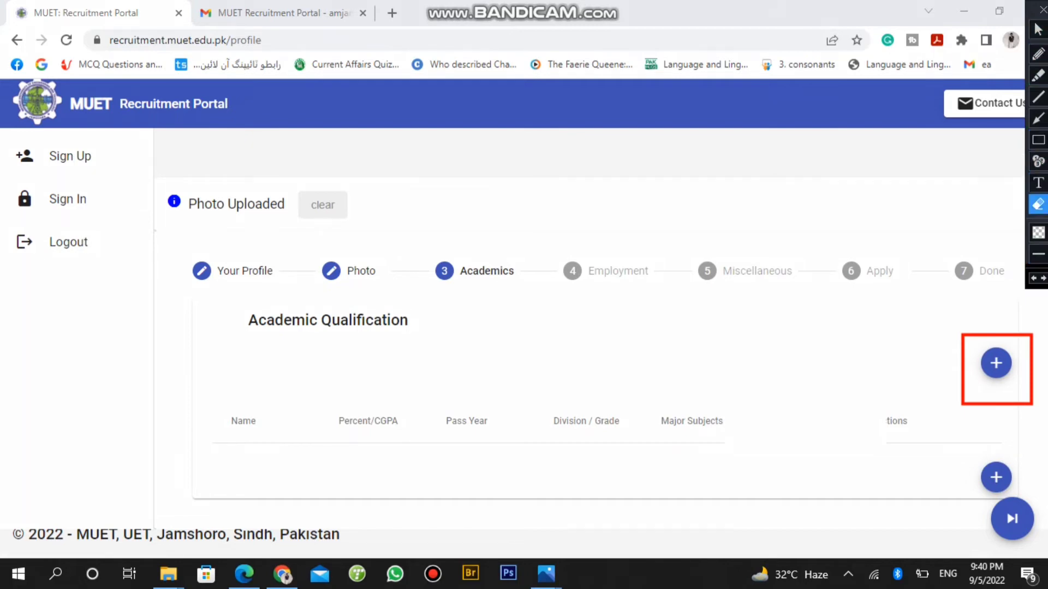
{"action": "left_click", "coordinate": [997, 371]}
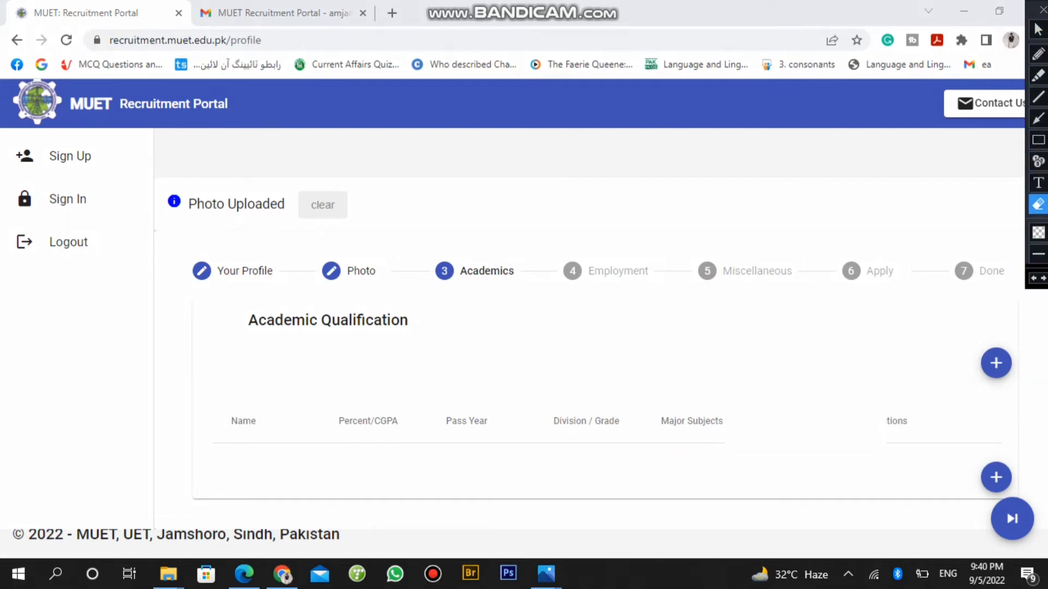
{"action": "left_click", "coordinate": [1038, 29]}
{"action": "left_click", "coordinate": [996, 363]}
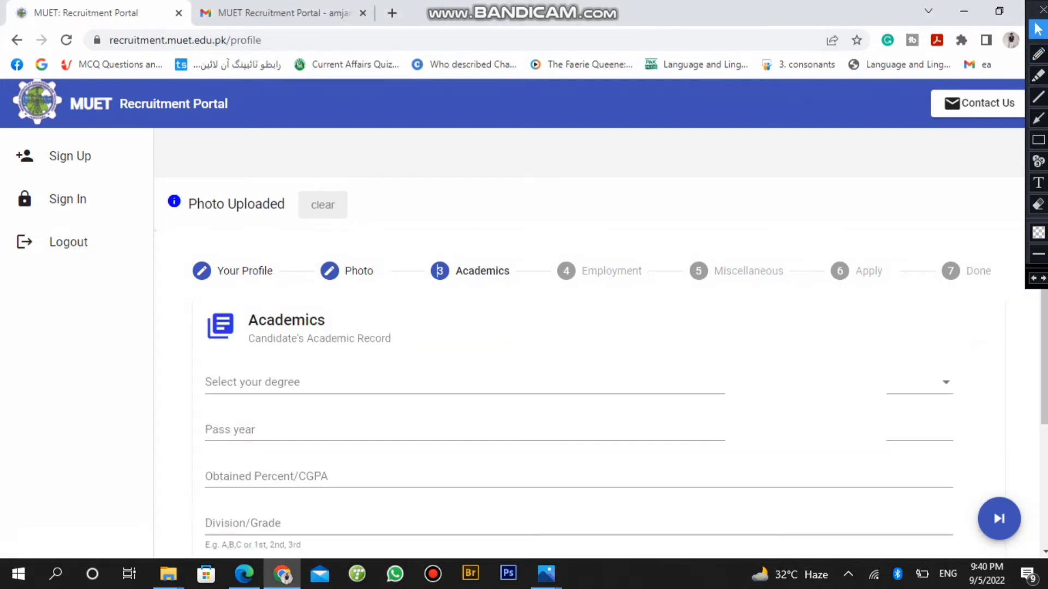
{"action": "scroll", "coordinate": [438, 252], "scroll_direction": "down", "scroll_amount": 1}
{"action": "scroll", "coordinate": [589, 316], "scroll_direction": "down", "scroll_amount": 1}
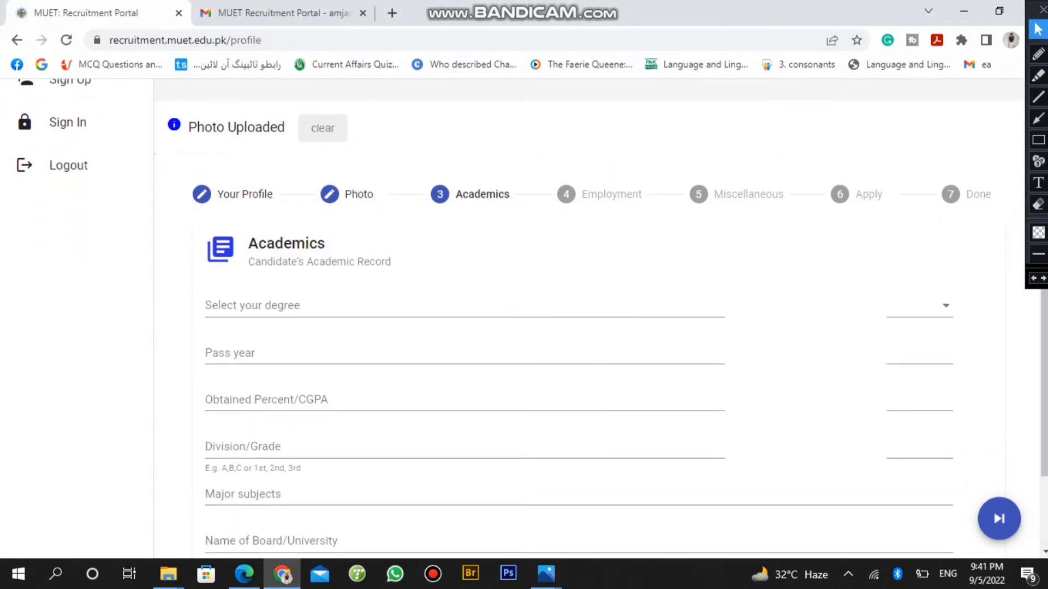
{"action": "left_click", "coordinate": [589, 309]}
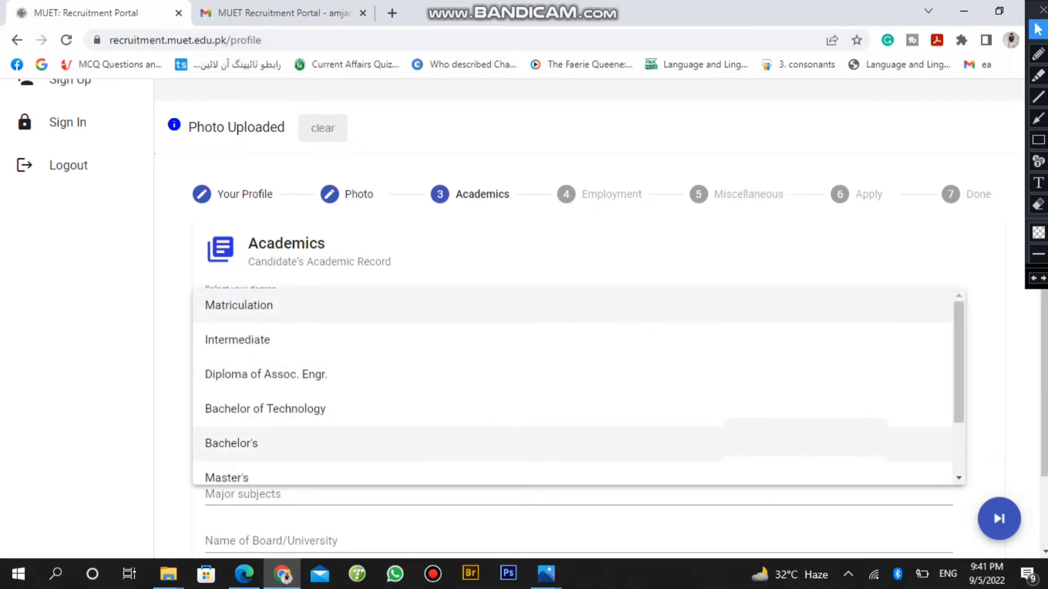
{"action": "left_click", "coordinate": [492, 443]}
Enter pass year 2018, CGPA 2.5, grade a and major subjects 'litureture'
{"action": "left_click", "coordinate": [464, 354]}
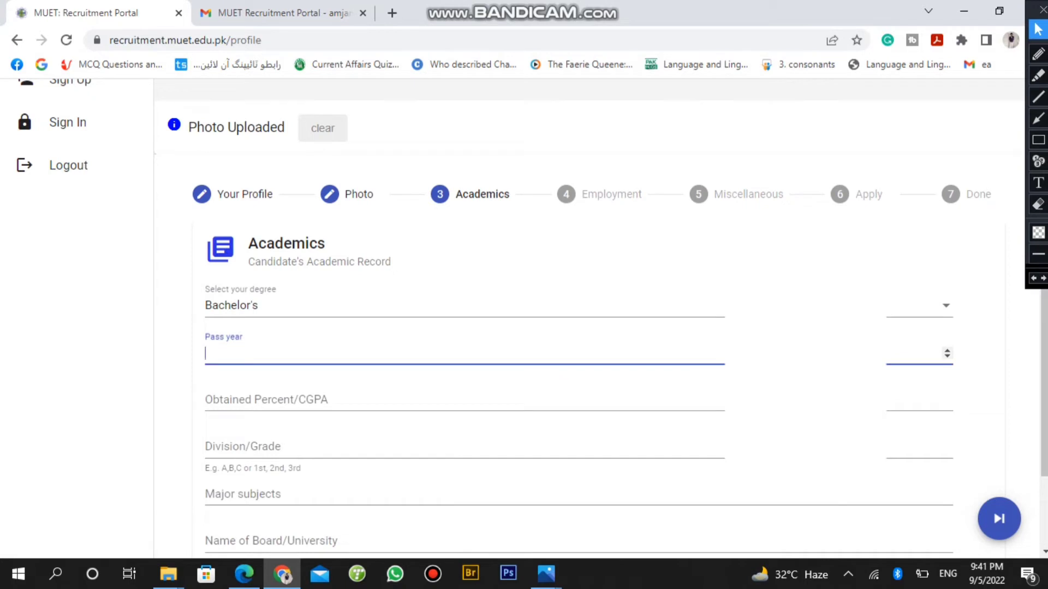
{"action": "type", "text": "2018"}
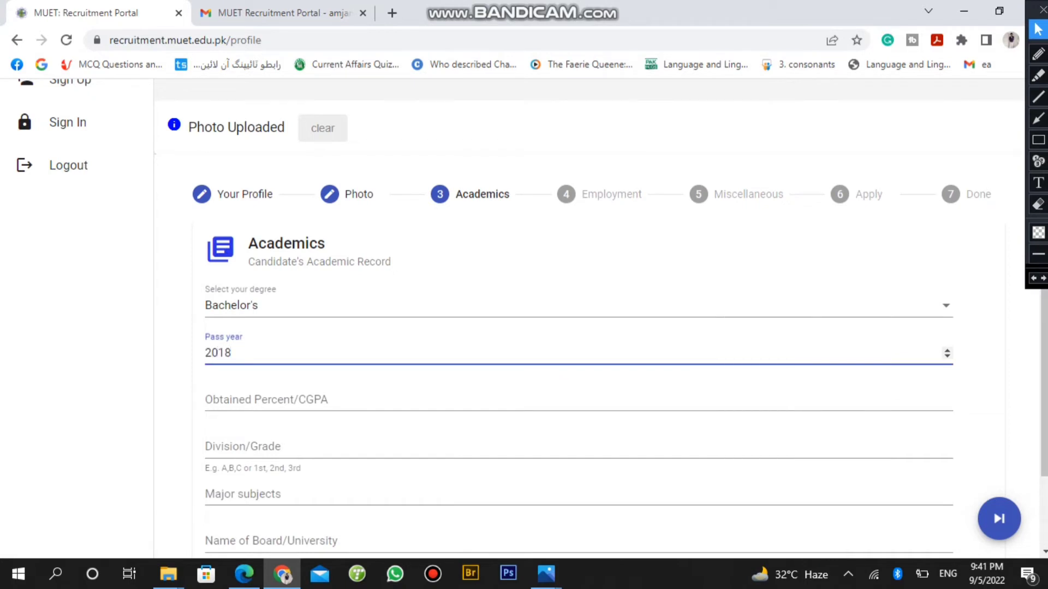
{"action": "left_click", "coordinate": [579, 400]}
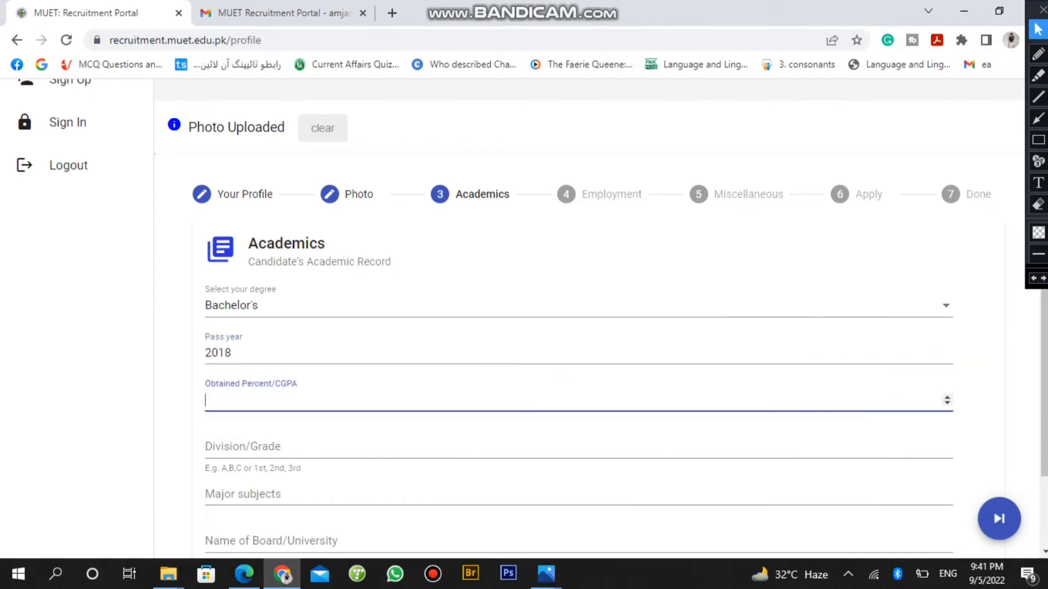
{"action": "type", "text": "2.5"}
{"action": "left_click", "coordinate": [578, 447]}
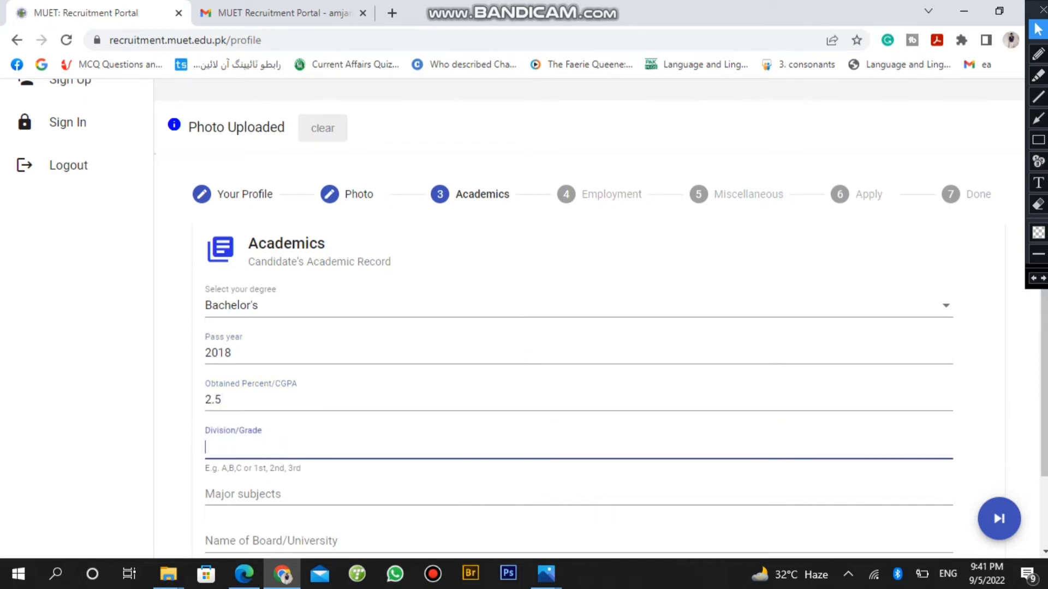
{"action": "type", "text": "a"}
{"action": "left_click", "coordinate": [579, 494]}
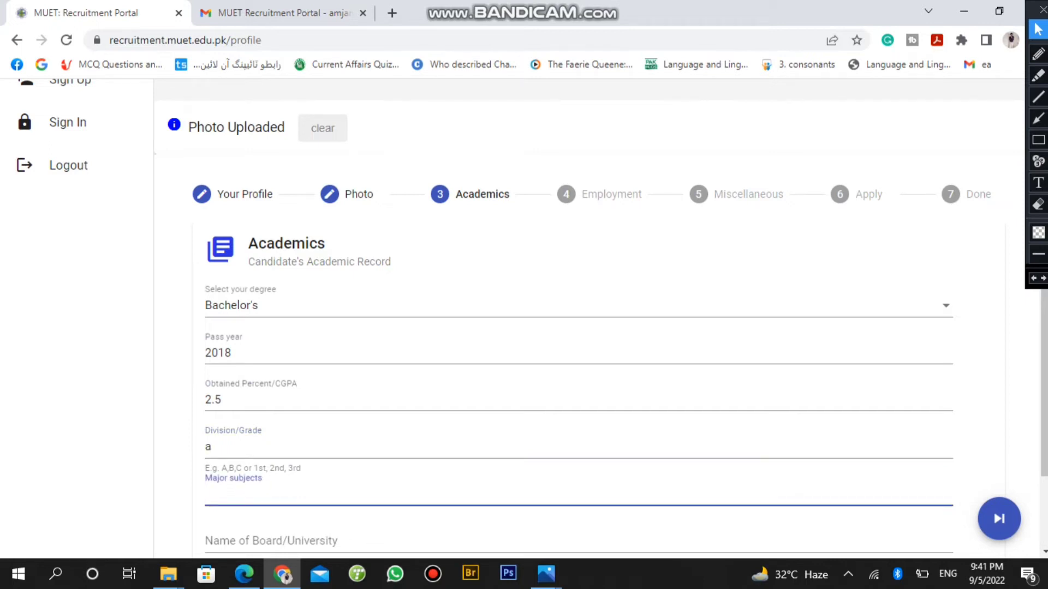
{"action": "type", "text": "litureture"}
{"action": "left_click", "coordinate": [87, 163]}
{"action": "scroll", "coordinate": [87, 164], "scroll_direction": "down", "scroll_amount": 2}
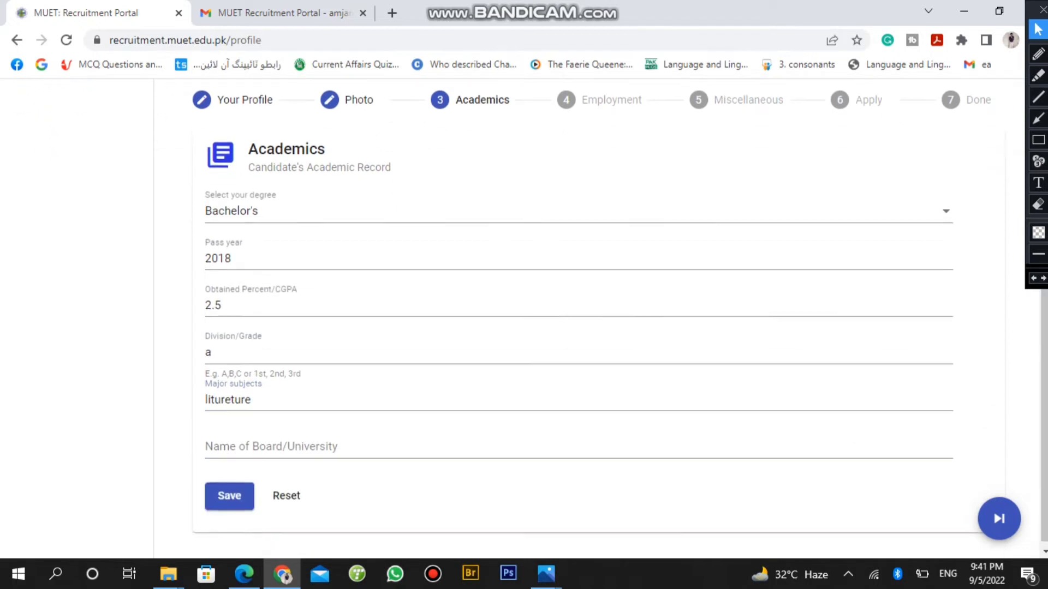
Enter 'University of sindh' as the board, fixing the spelling, and submit the record
{"action": "left_click", "coordinate": [273, 442]}
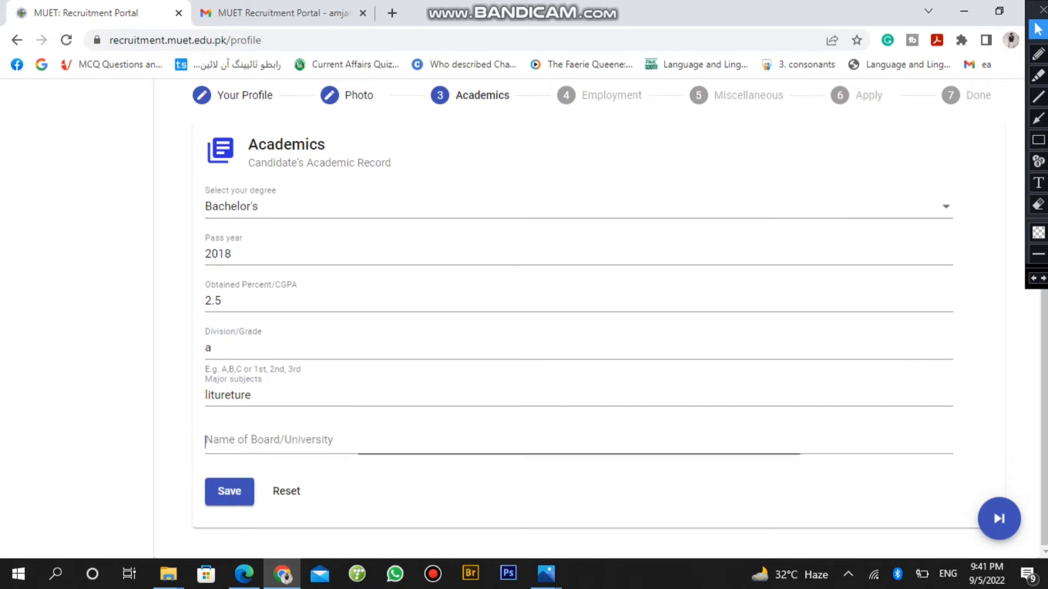
{"action": "type", "text": "Un"}
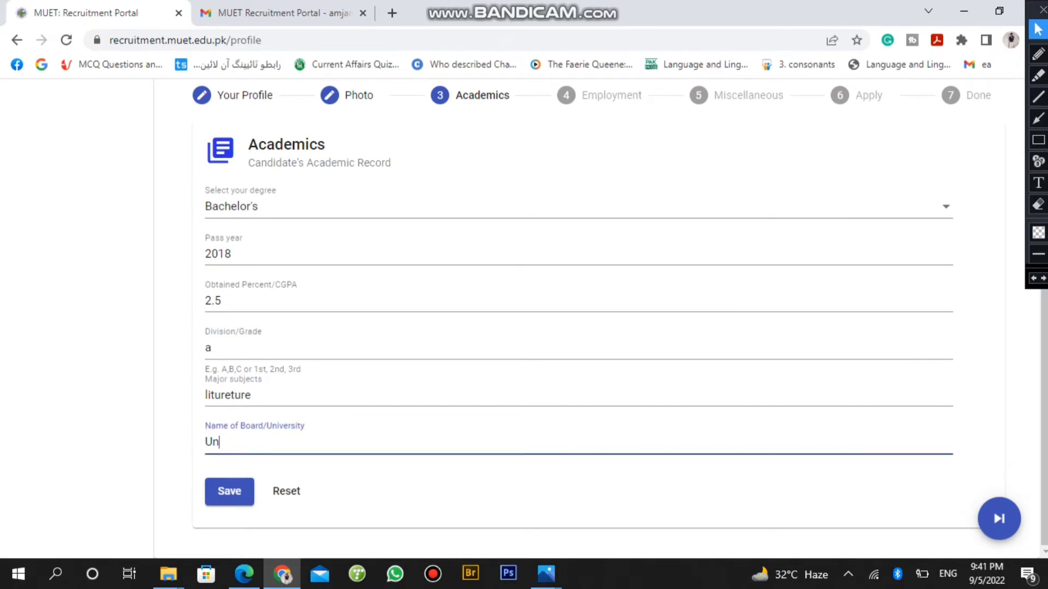
{"action": "type", "text": "niversity of sindh"}
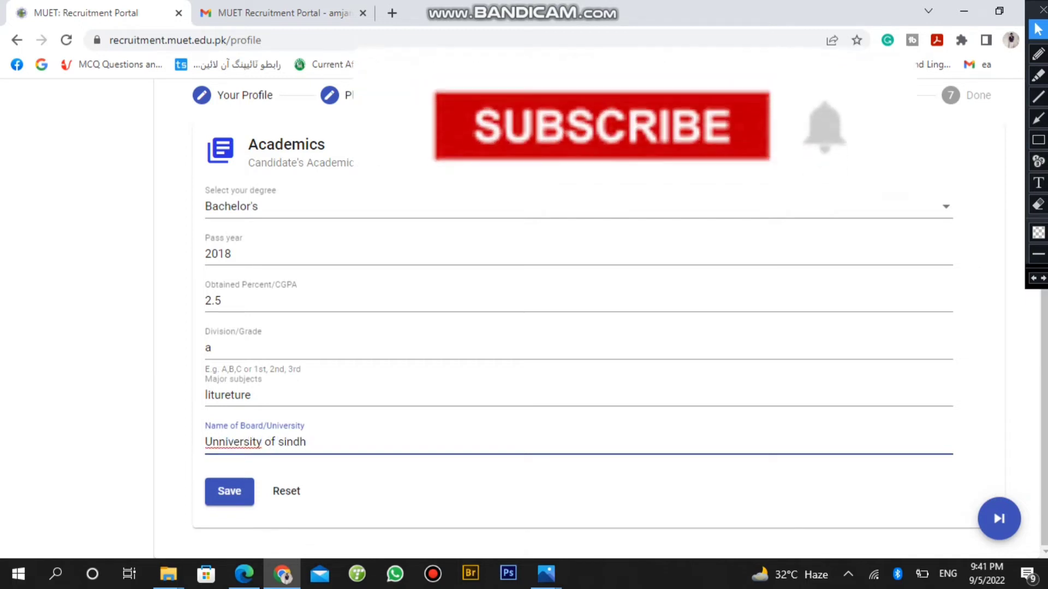
{"action": "right_click", "coordinate": [235, 442]}
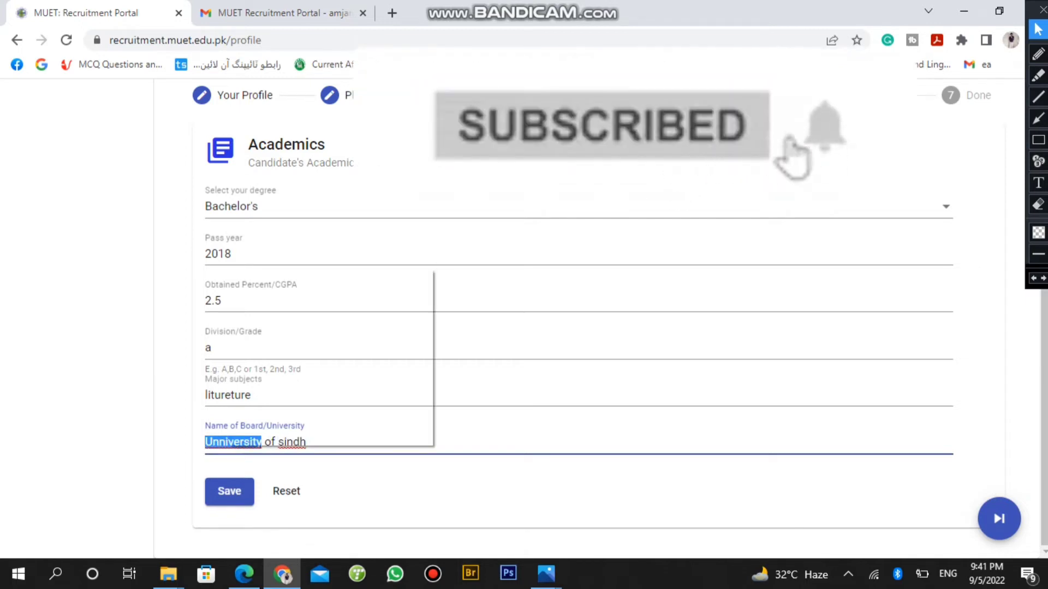
{"action": "left_click", "coordinate": [263, 278]}
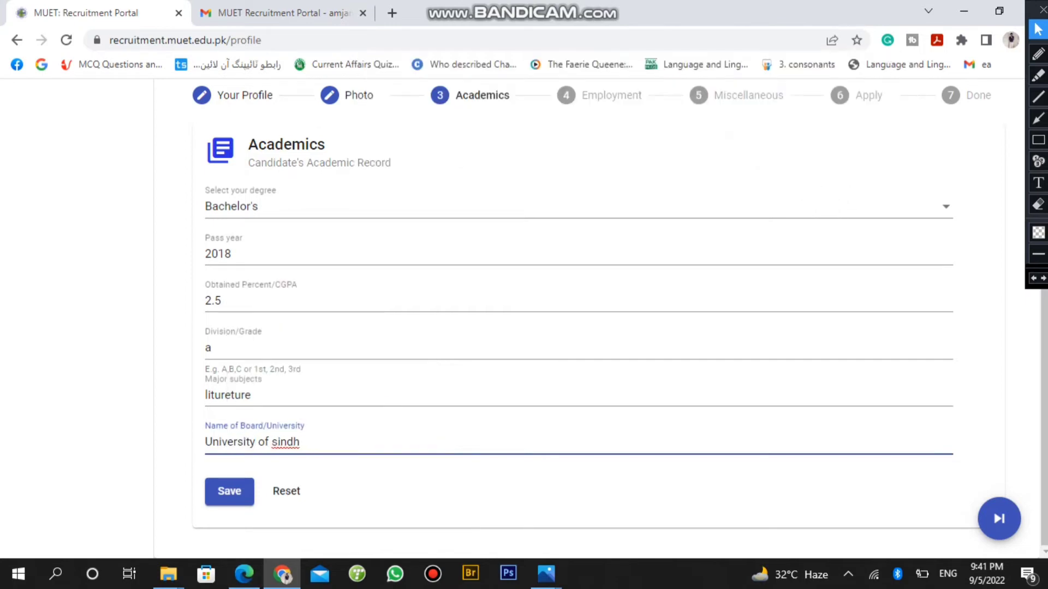
{"action": "key", "text": "Return"}
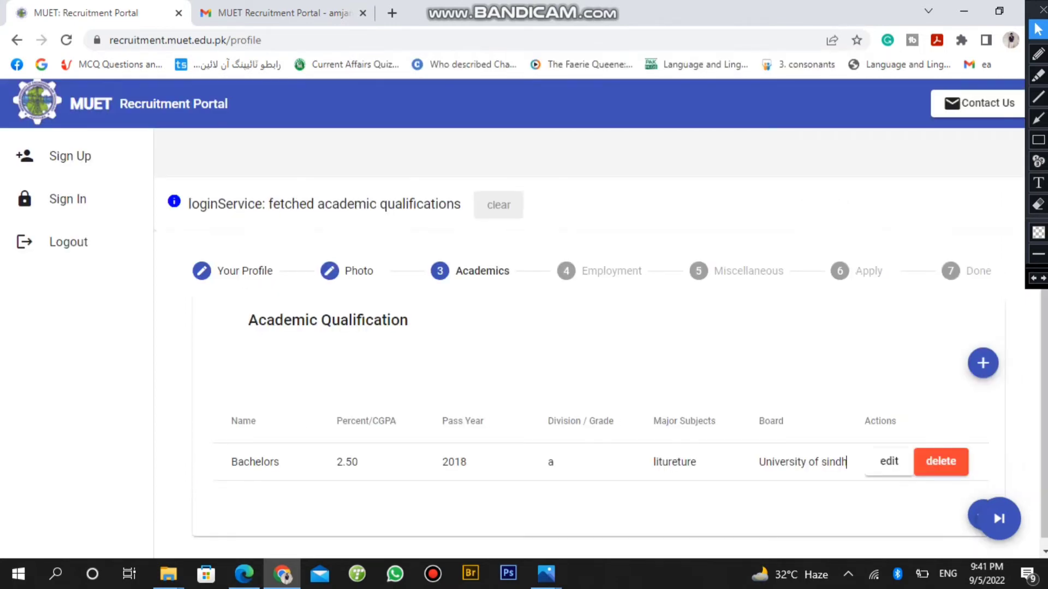
Advance to the Employment step, leaving the Employed History table empty
{"action": "scroll", "coordinate": [524, 328], "scroll_direction": "down", "scroll_amount": 1}
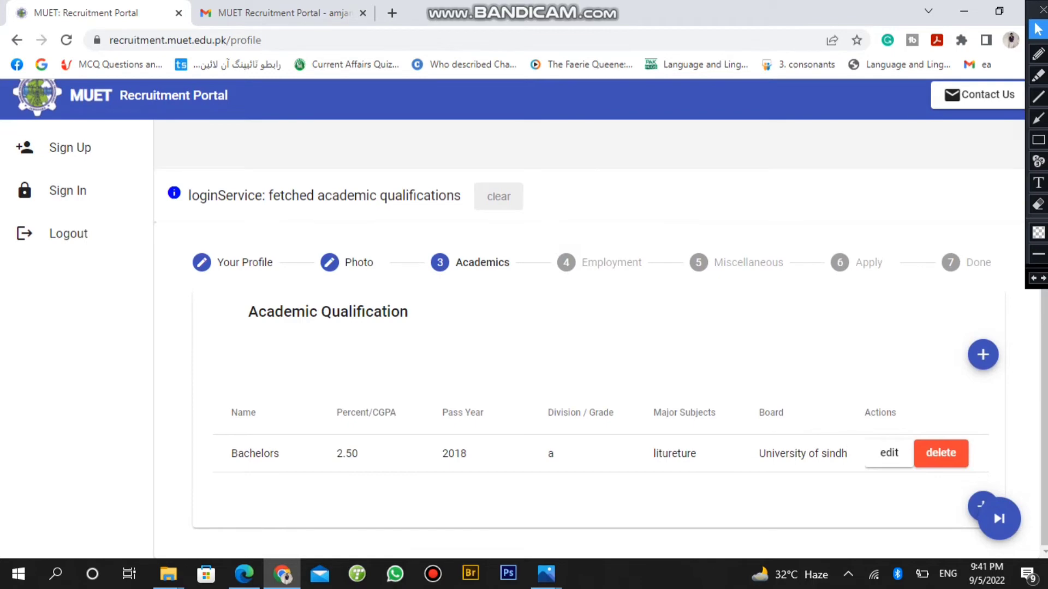
{"action": "left_click", "coordinate": [566, 263]}
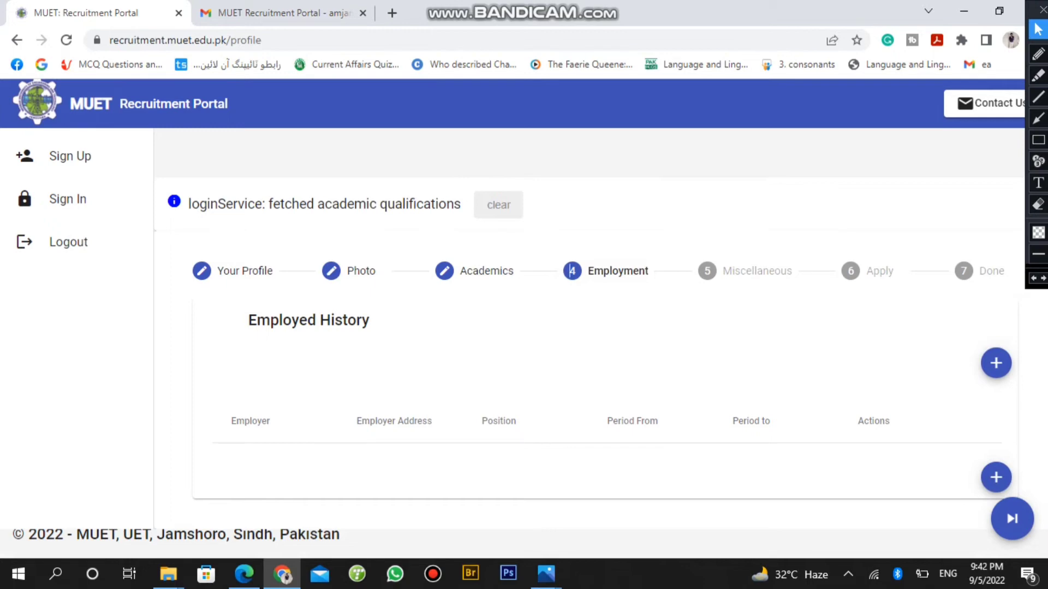
On the Miscellaneous step, rate Spoken and Written English as Excellent
{"action": "key", "text": "Tab"}
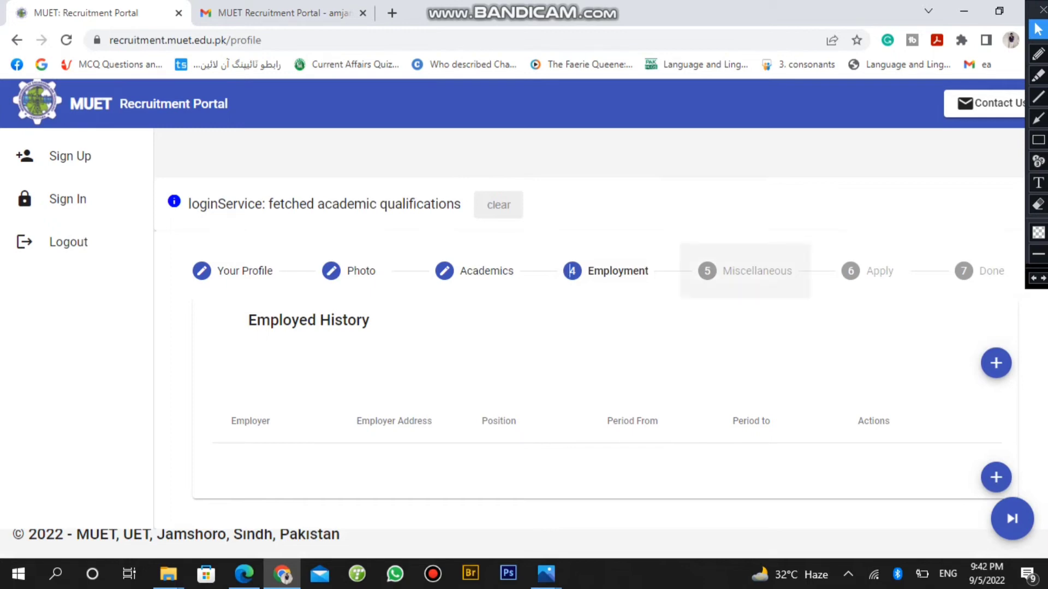
{"action": "key", "text": "Return"}
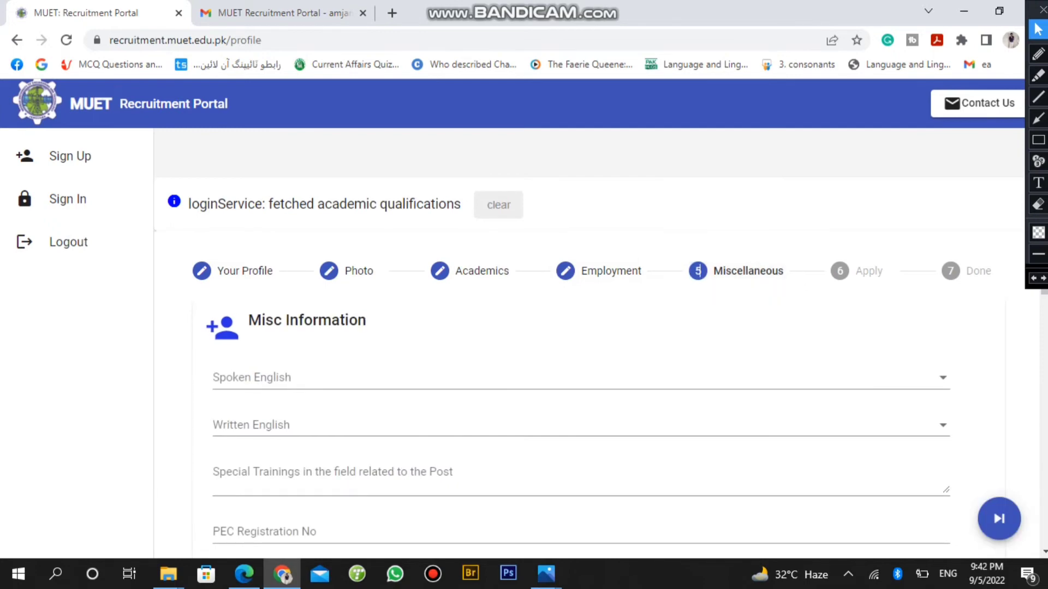
{"action": "key", "text": "Tab"}
{"action": "key", "text": "Return"}
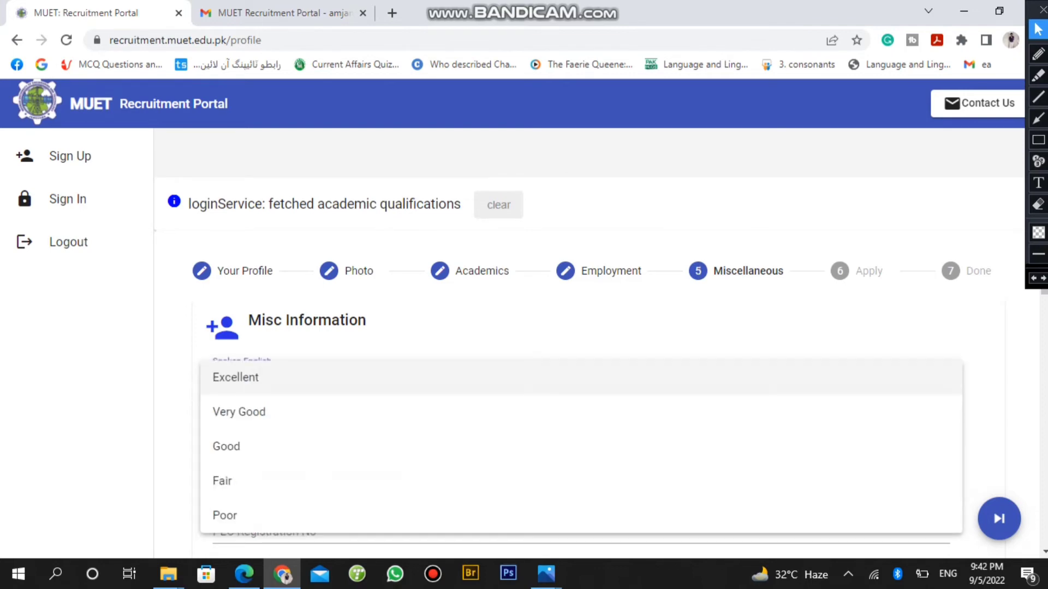
{"action": "key", "text": "Return"}
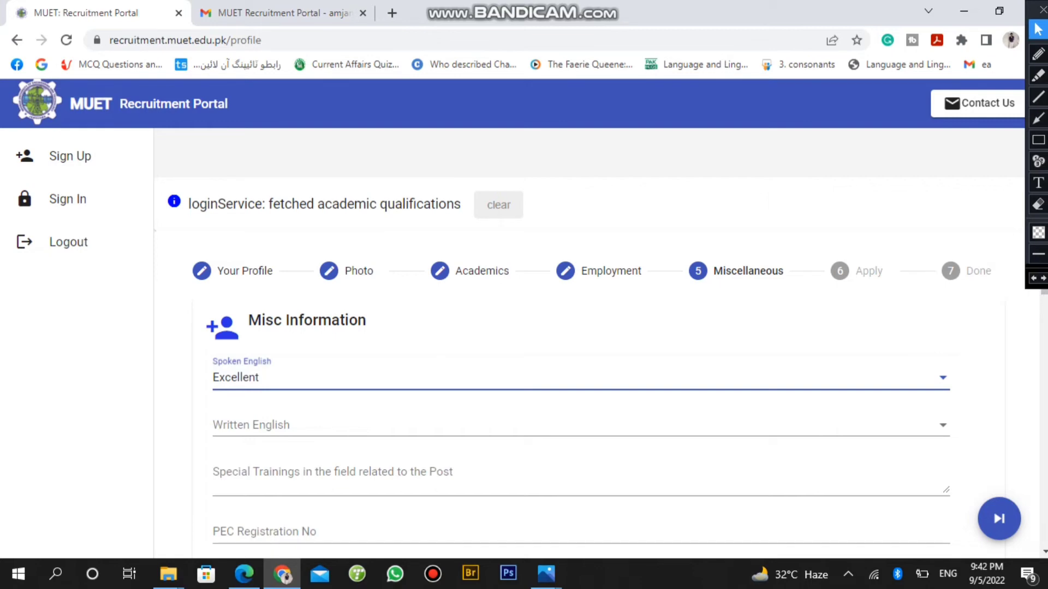
{"action": "key", "text": "Return"}
{"action": "key", "text": "Return"}
{"action": "key", "text": "Tab"}
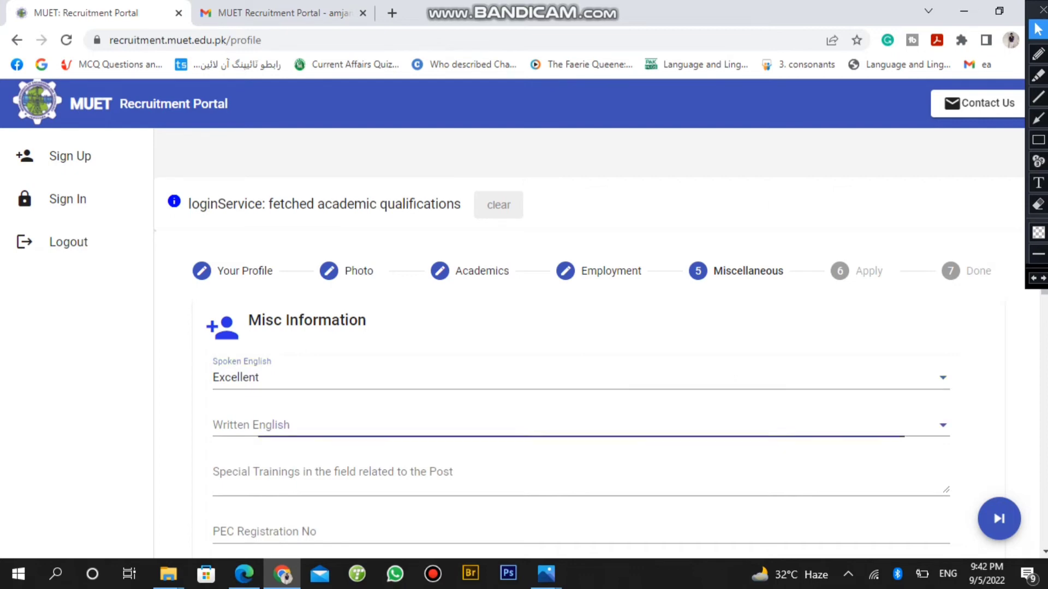
{"action": "key", "text": "Return"}
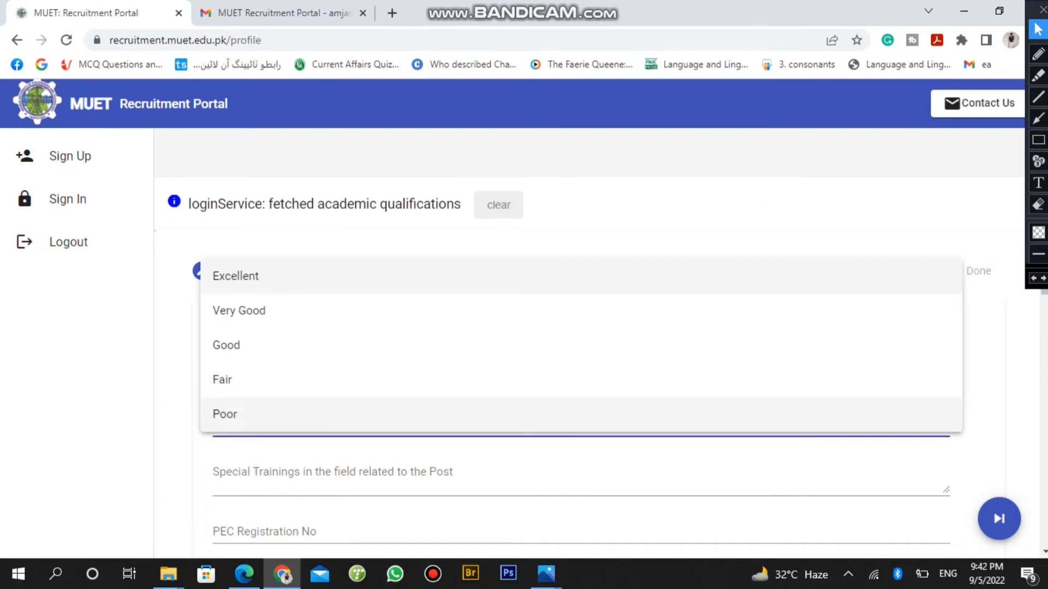
{"action": "key", "text": "Up"}
{"action": "key", "text": "Up"}
{"action": "key", "text": "Up"}
{"action": "key", "text": "Up"}
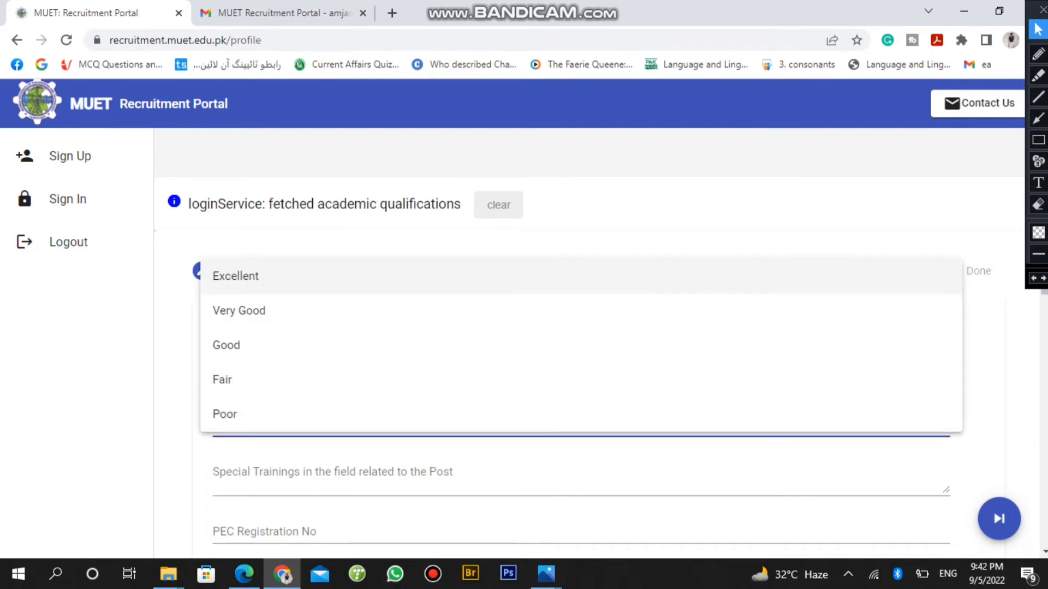
{"action": "key", "text": "Return"}
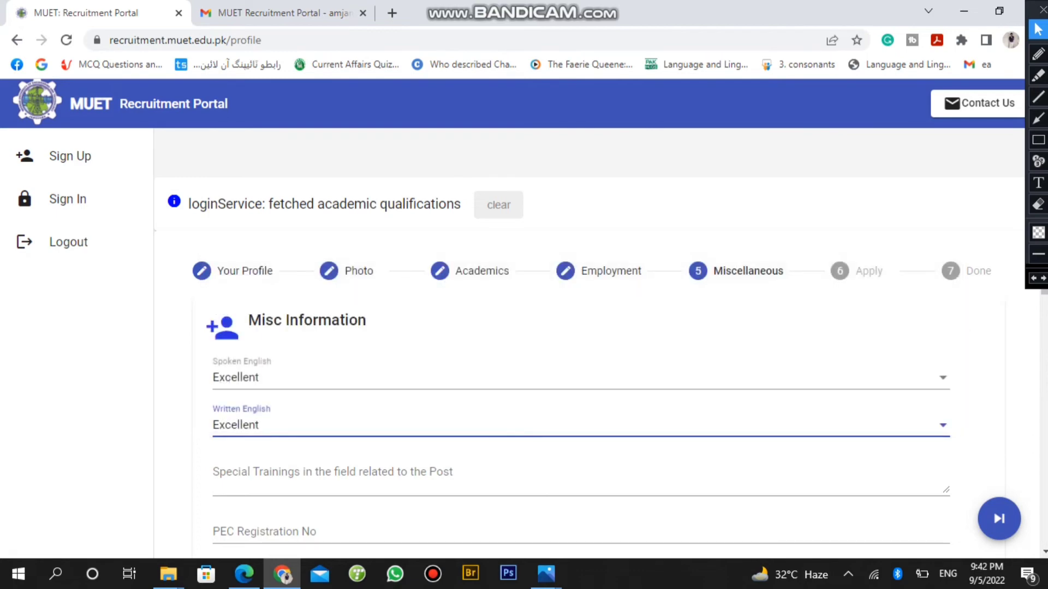
Pass the remaining Miscellaneous fields without entries and save the miscellaneous information
{"action": "scroll", "coordinate": [523, 316], "scroll_direction": "down", "scroll_amount": 3}
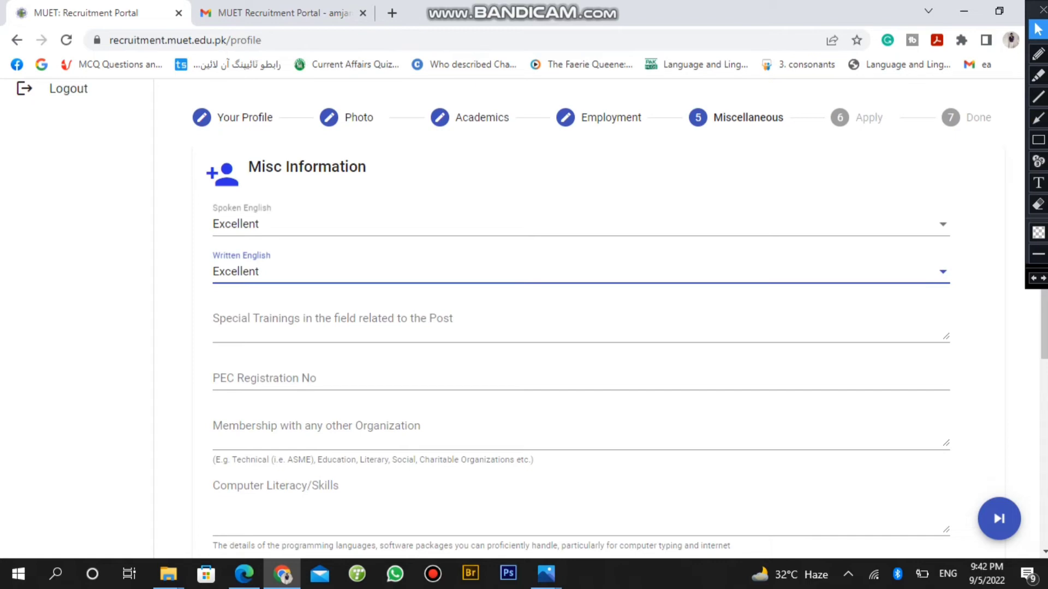
{"action": "left_click", "coordinate": [491, 325]}
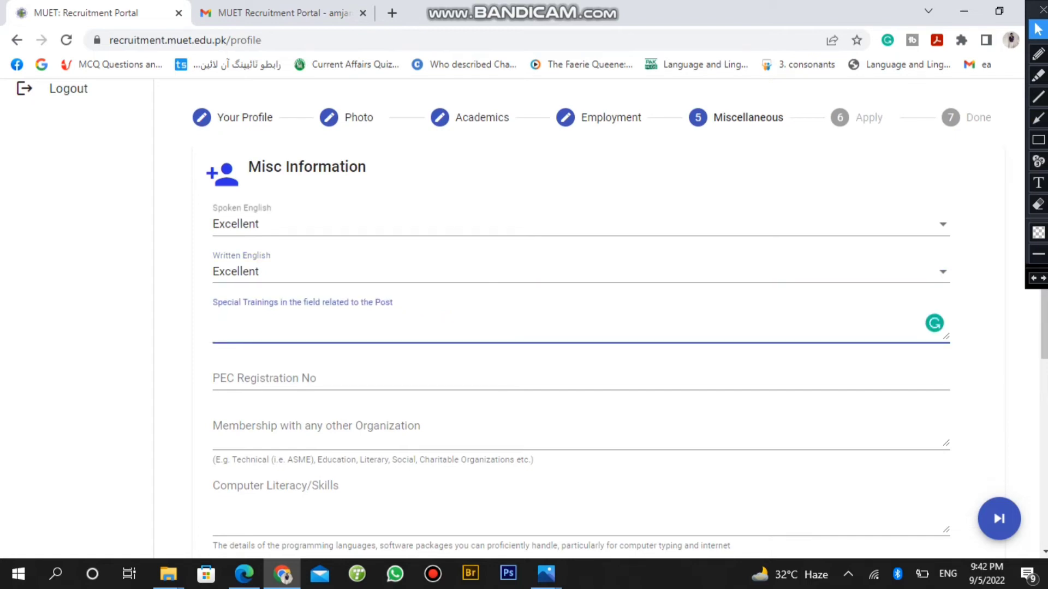
{"action": "left_click", "coordinate": [213, 379]}
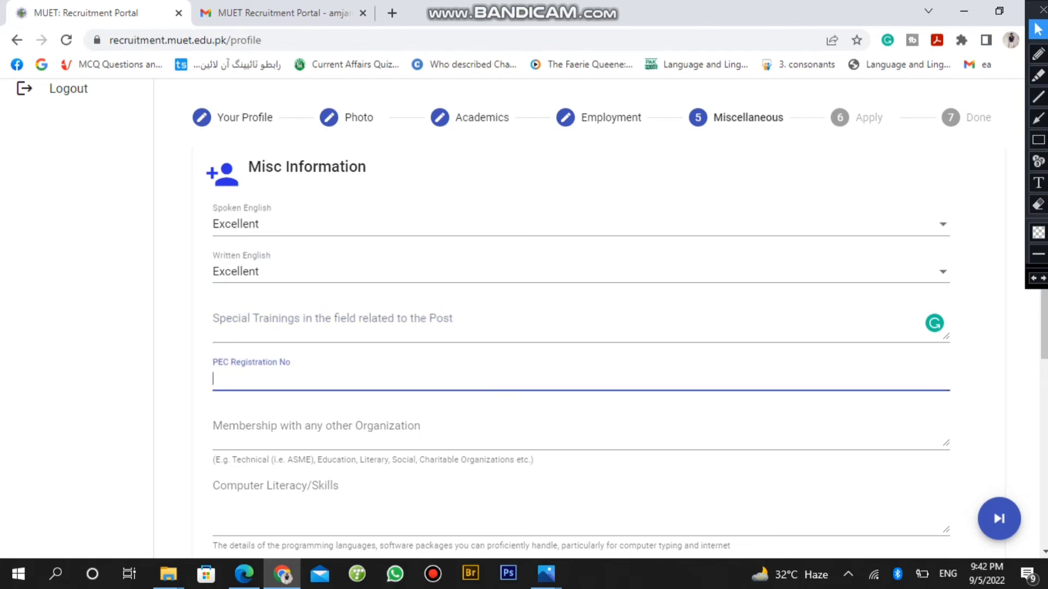
{"action": "left_click", "coordinate": [214, 427]}
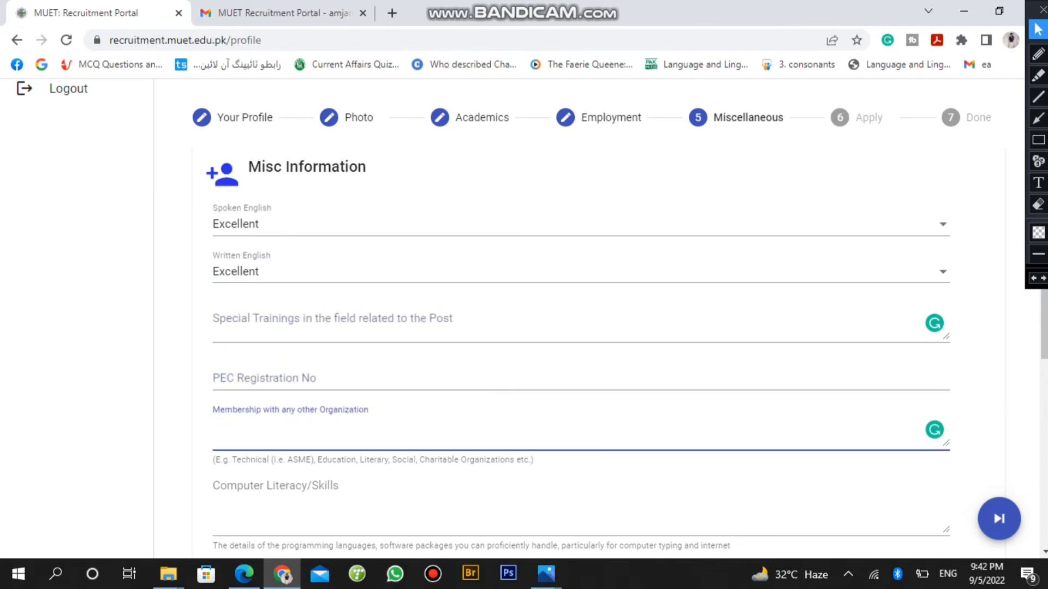
{"action": "left_click", "coordinate": [214, 508]}
{"action": "scroll", "coordinate": [213, 507], "scroll_direction": "down", "scroll_amount": 4}
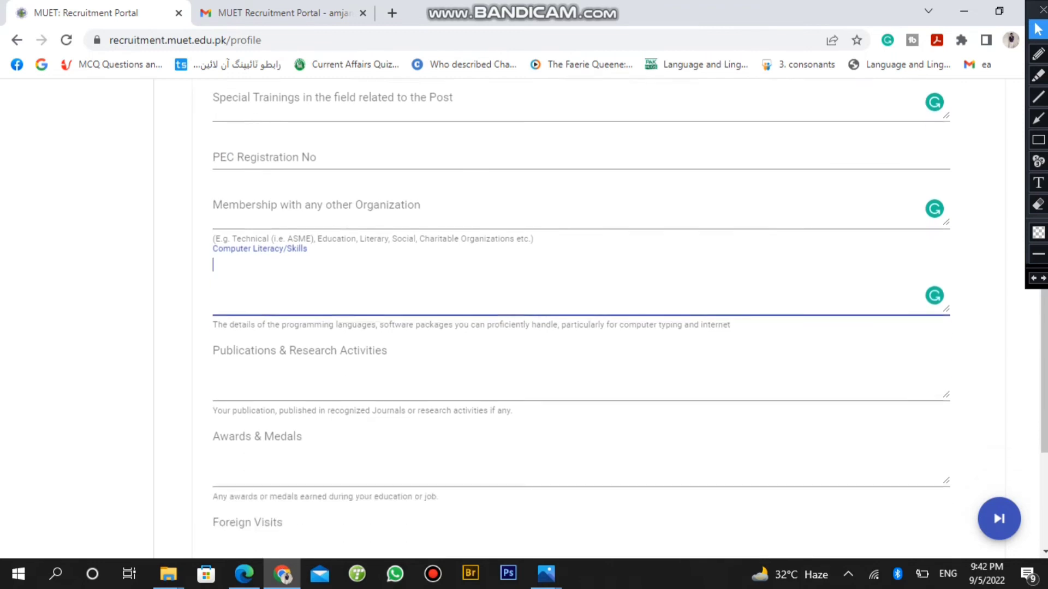
{"action": "scroll", "coordinate": [619, 313], "scroll_direction": "down", "scroll_amount": 4}
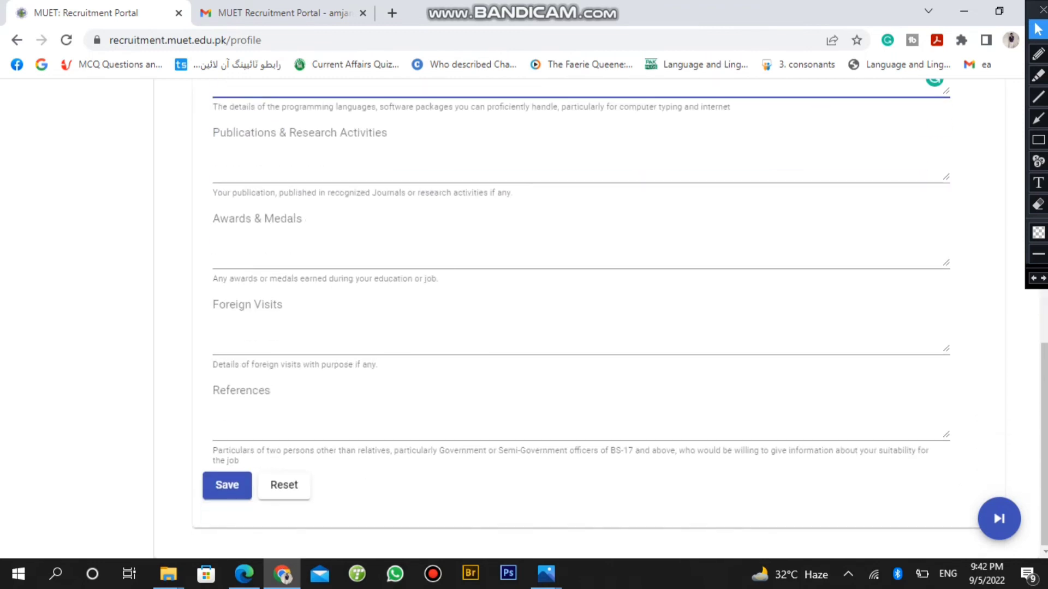
{"action": "left_click", "coordinate": [227, 485]}
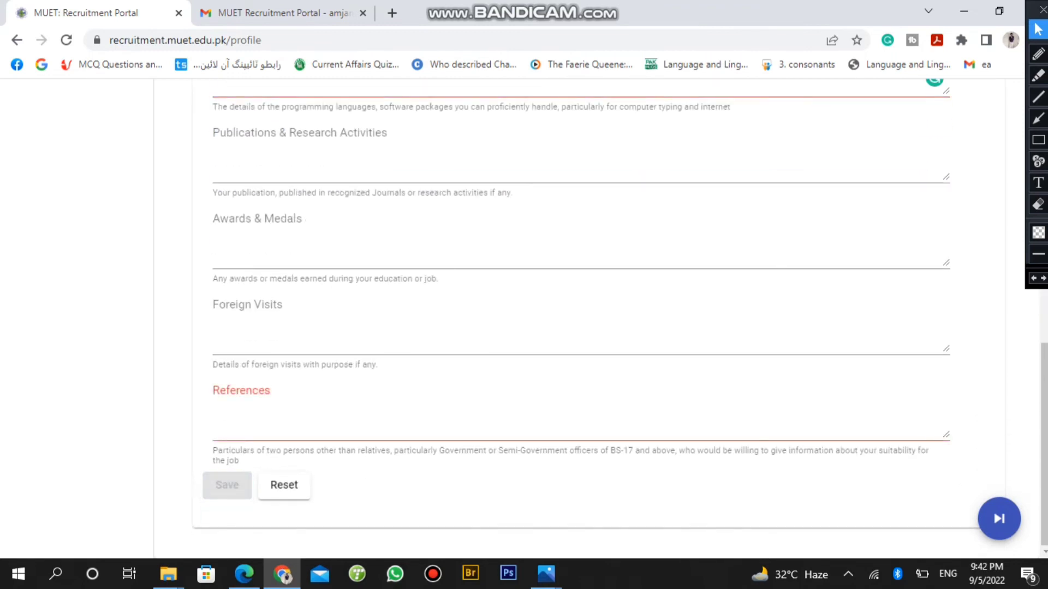
Continue to step 6, Apply, to choose a post
{"action": "scroll", "coordinate": [620, 313], "scroll_direction": "up", "scroll_amount": 5}
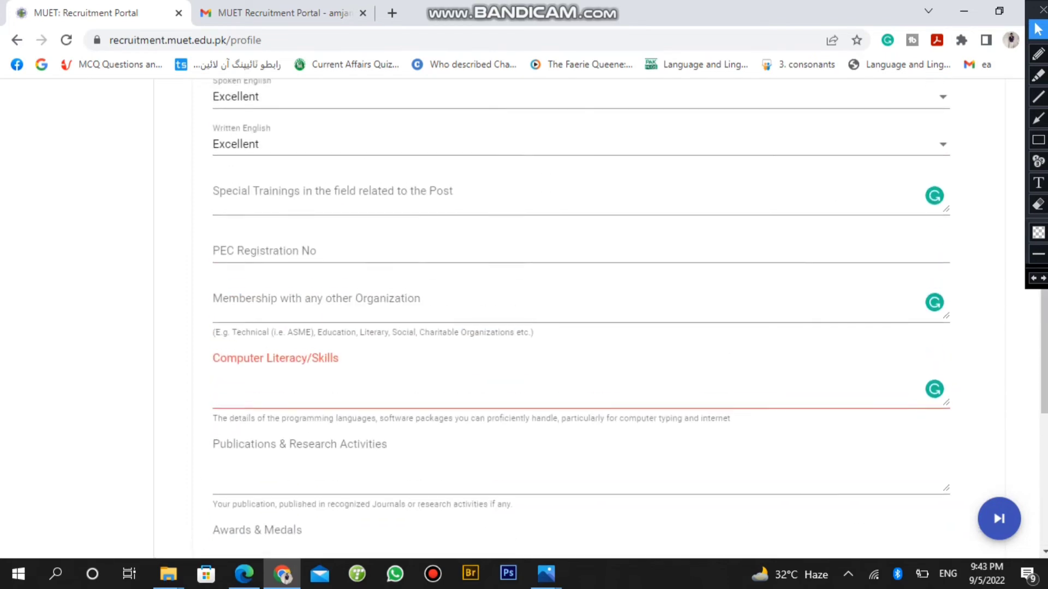
{"action": "scroll", "coordinate": [619, 313], "scroll_direction": "up", "scroll_amount": 4}
{"action": "scroll", "coordinate": [619, 313], "scroll_direction": "down", "scroll_amount": 8}
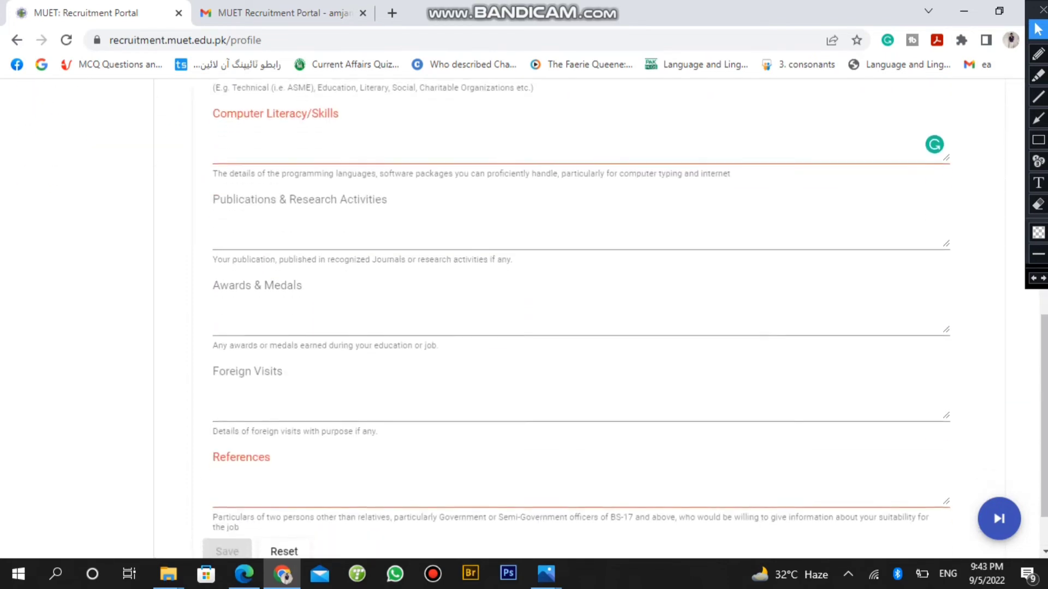
{"action": "scroll", "coordinate": [619, 312], "scroll_direction": "up", "scroll_amount": 6}
{"action": "scroll", "coordinate": [620, 312], "scroll_direction": "up", "scroll_amount": 3}
{"action": "scroll", "coordinate": [620, 313], "scroll_direction": "down", "scroll_amount": 4}
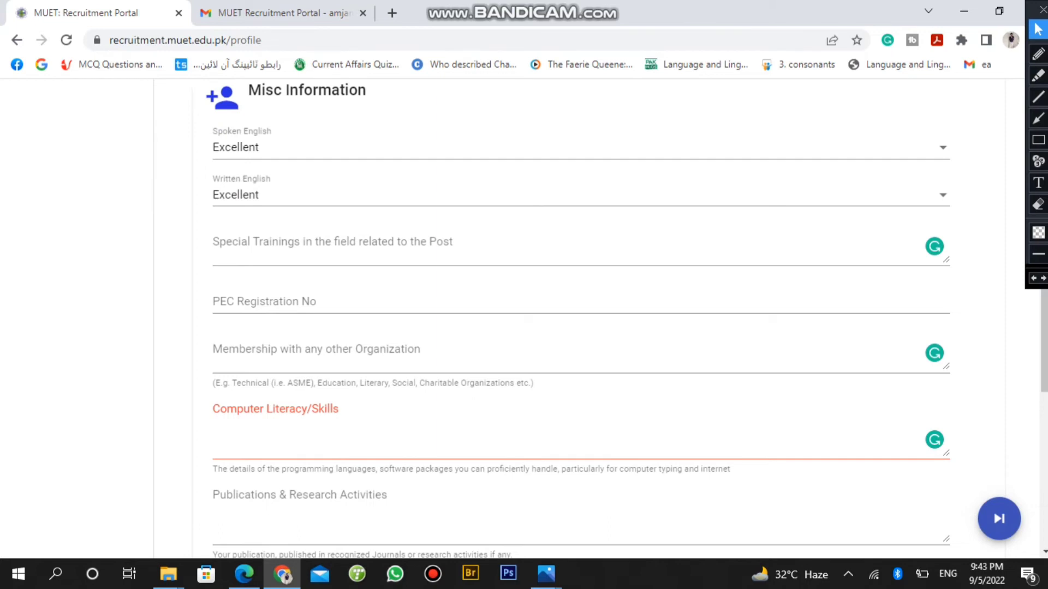
{"action": "scroll", "coordinate": [615, 319], "scroll_direction": "up", "scroll_amount": 4}
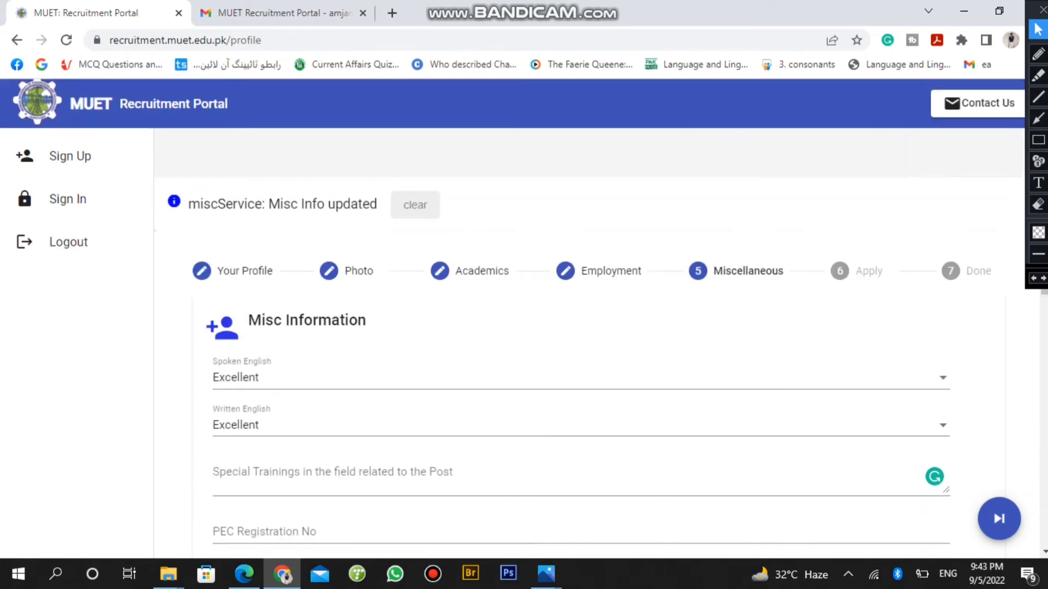
{"action": "left_click", "coordinate": [840, 271]}
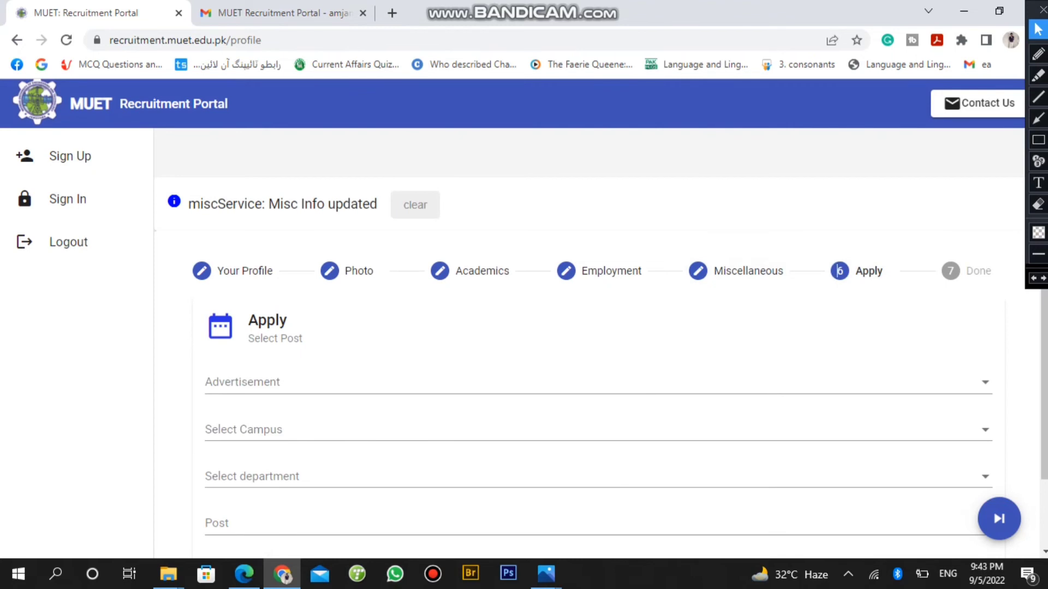
Select advertisement MUET(HR)/-155/2022 and campus Main Campus Jamshoro
{"action": "scroll", "coordinate": [838, 271], "scroll_direction": "down", "scroll_amount": 2}
{"action": "left_click", "coordinate": [600, 305]}
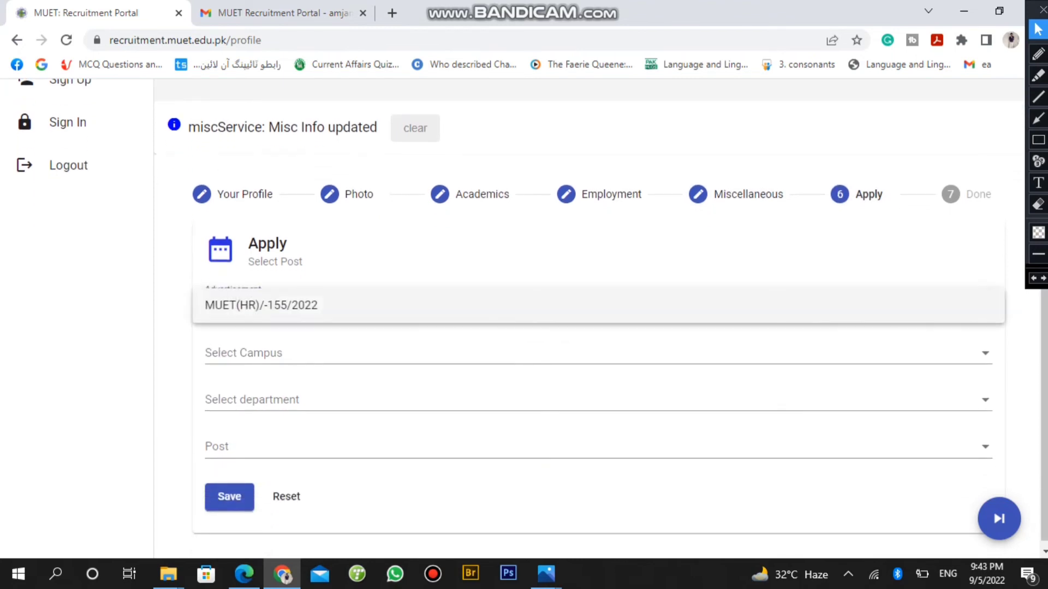
{"action": "left_click", "coordinate": [261, 305]}
{"action": "left_click", "coordinate": [546, 353]}
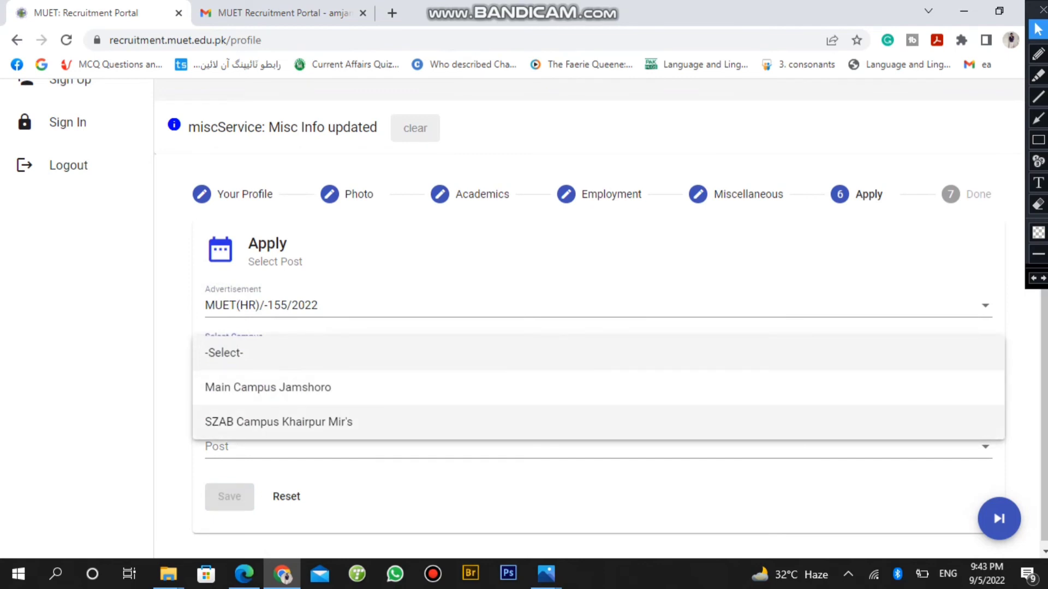
{"action": "left_click", "coordinate": [267, 387]}
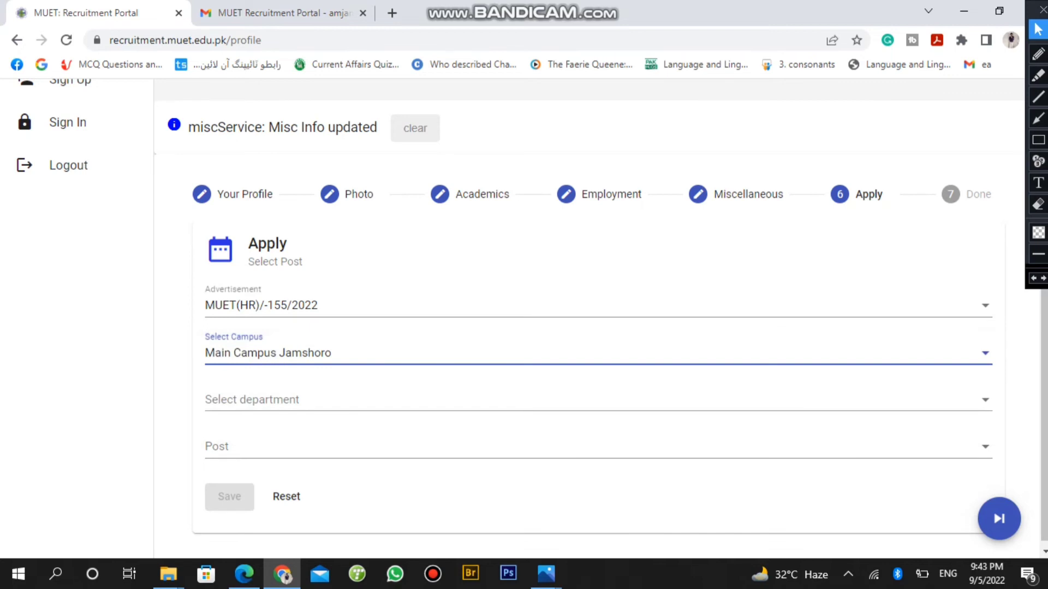
Set the department to ELECTRICAL ENGINEERING instead of CIVIL ENGINEERING
{"action": "left_click", "coordinate": [251, 399]}
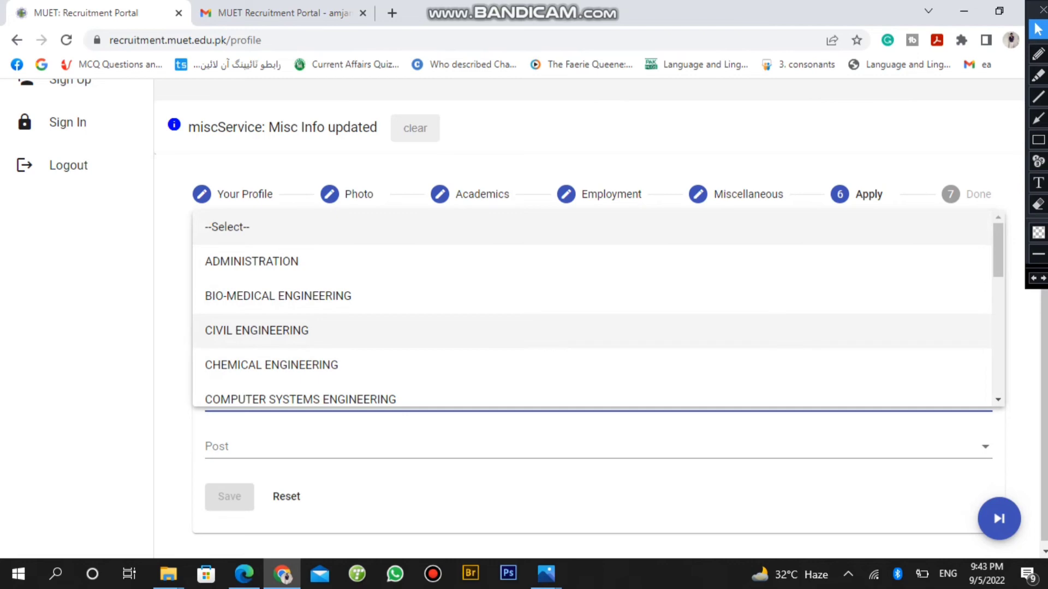
{"action": "left_click", "coordinate": [279, 330]}
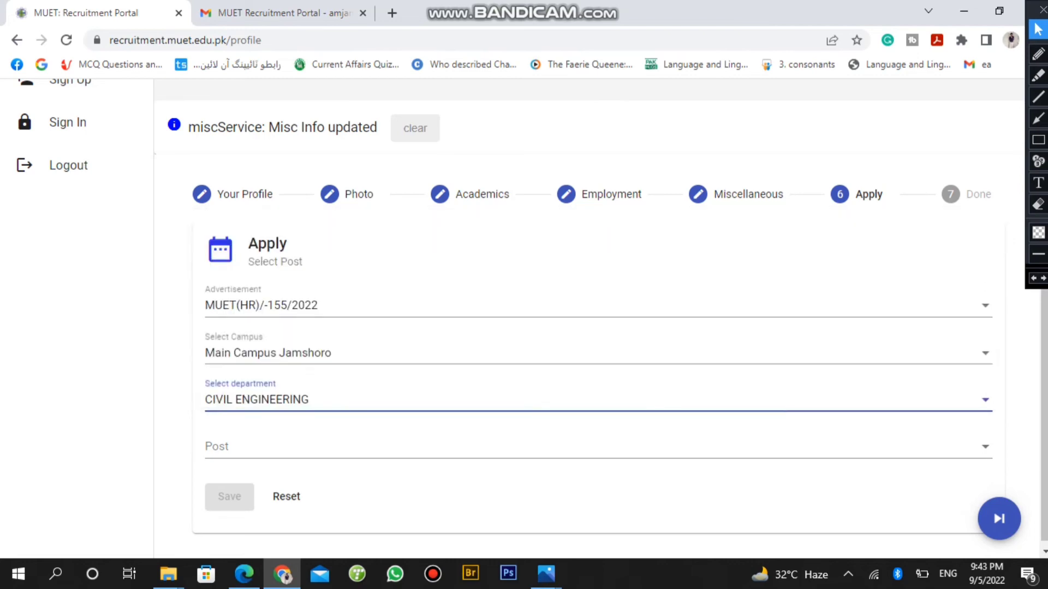
{"action": "key", "text": "Down"}
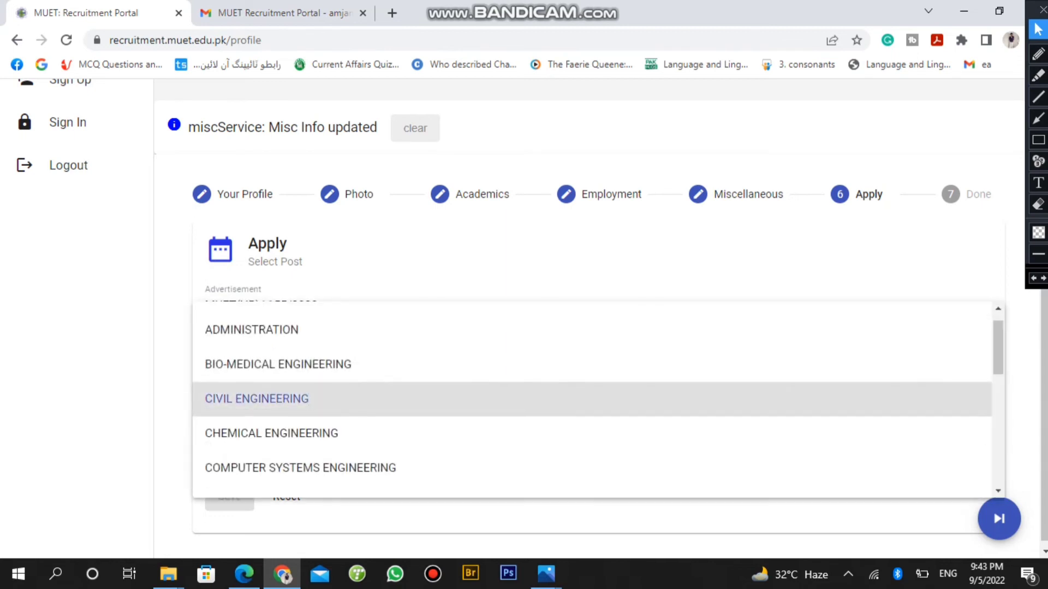
{"action": "scroll", "coordinate": [592, 398], "scroll_direction": "down", "scroll_amount": 5}
{"action": "scroll", "coordinate": [592, 398], "scroll_direction": "down", "scroll_amount": 2}
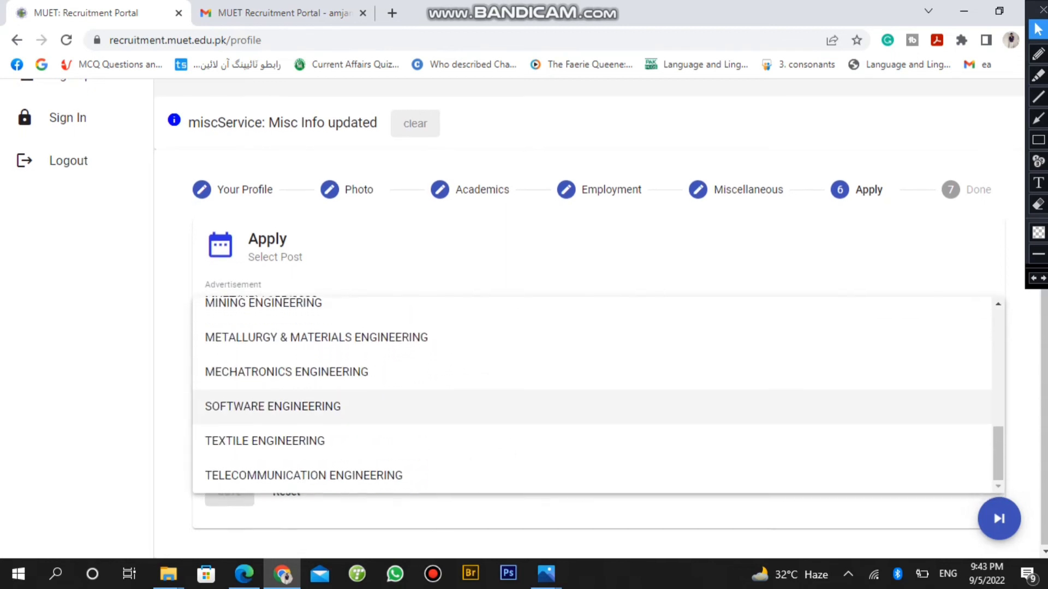
{"action": "scroll", "coordinate": [592, 399], "scroll_direction": "up", "scroll_amount": 1}
{"action": "scroll", "coordinate": [592, 420], "scroll_direction": "up", "scroll_amount": 10}
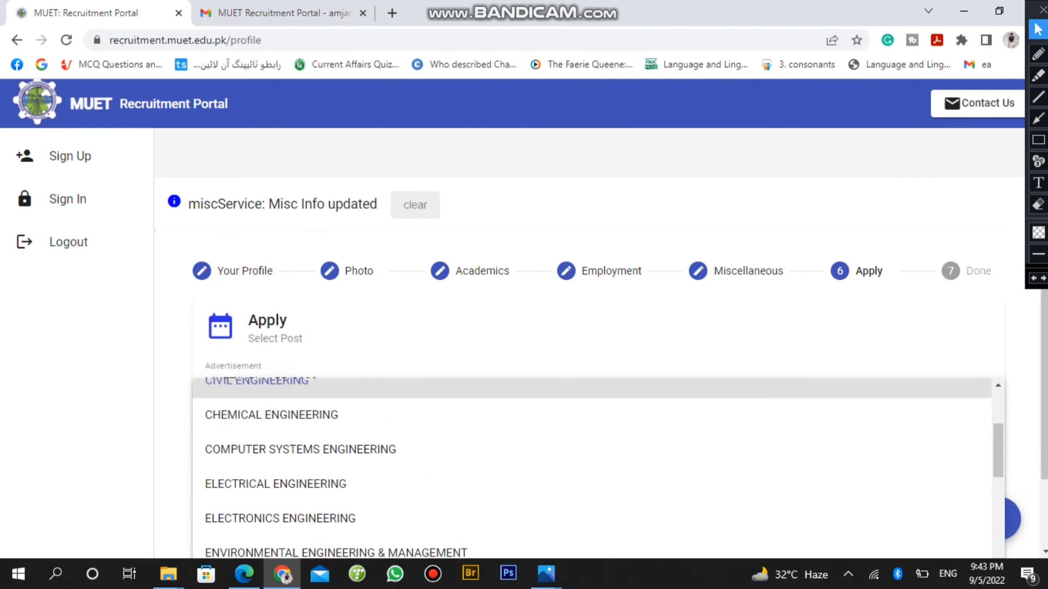
{"action": "scroll", "coordinate": [592, 421], "scroll_direction": "down", "scroll_amount": 3}
{"action": "key", "text": "Up"}
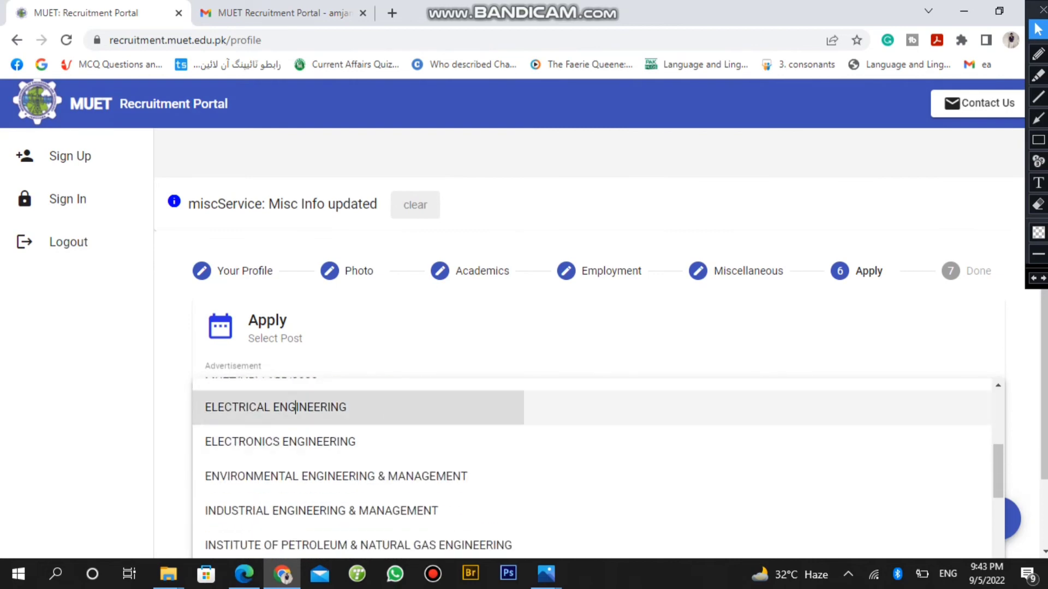
{"action": "key", "text": "Return"}
{"action": "scroll", "coordinate": [592, 328], "scroll_direction": "down", "scroll_amount": 1}
Choose Lab. Supervisor as the post and save the selections
{"action": "key", "text": "Tab"}
{"action": "key", "text": "Return"}
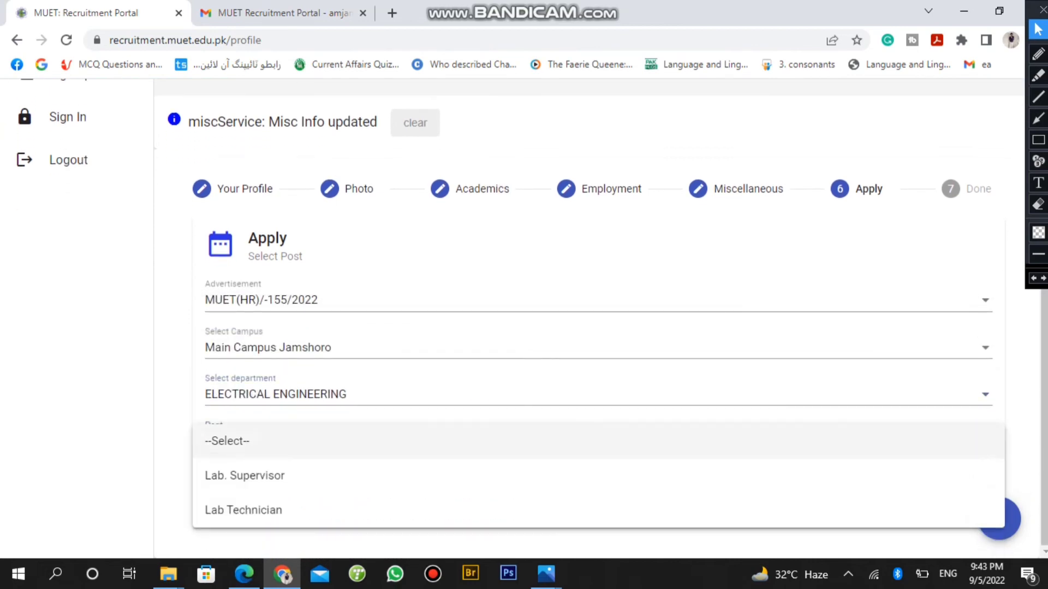
{"action": "key", "text": "Down"}
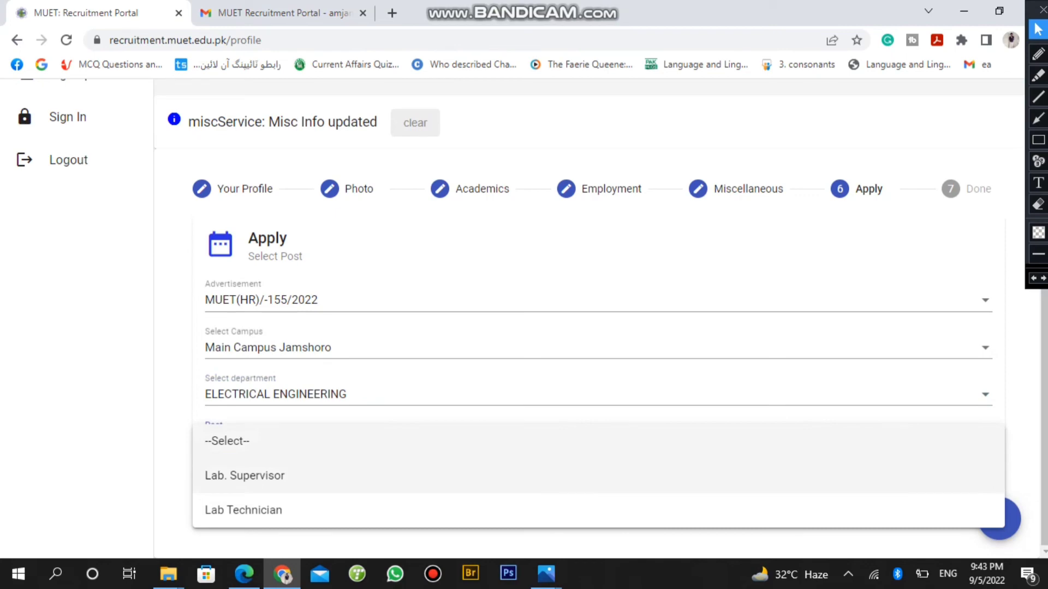
{"action": "key", "text": "Down"}
{"action": "key", "text": "Up"}
{"action": "key", "text": "Return"}
{"action": "key", "text": "Tab"}
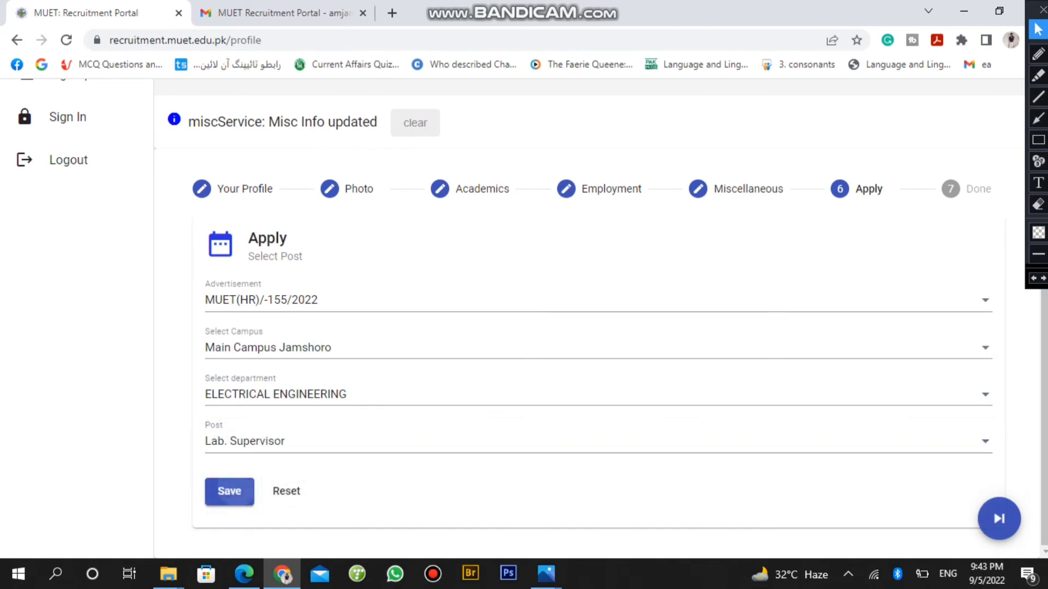
{"action": "key", "text": "Return"}
{"action": "key", "text": "Tab"}
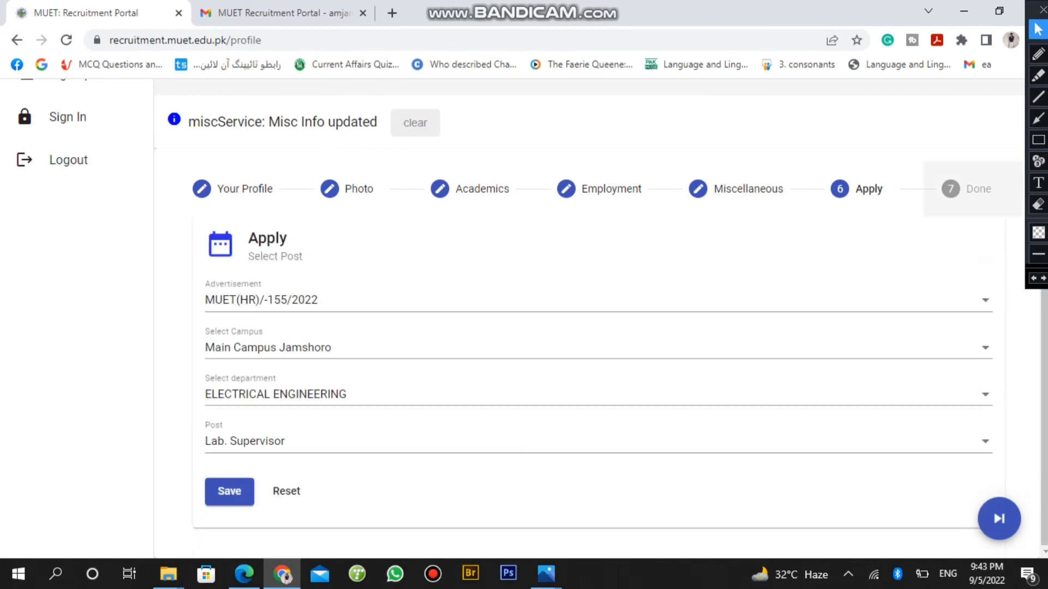
Complete the Done step so the Thank you page confirms the Lab. Supervisor application
{"action": "key", "text": "Return"}
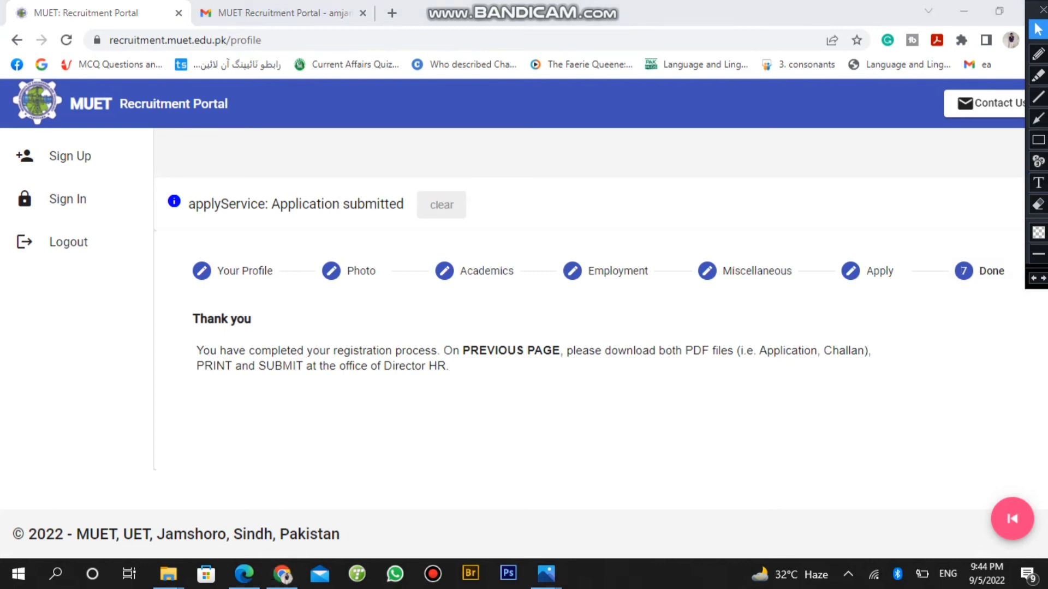
{"action": "left_click", "coordinate": [1039, 140]}
{"action": "mouse_move", "coordinate": [904, 320]}
{"action": "left_mouse_down"}
{"action": "mouse_move", "coordinate": [757, 323]}
{"action": "mouse_move", "coordinate": [138, 380]}
{"action": "mouse_move", "coordinate": [187, 398]}
{"action": "mouse_move", "coordinate": [187, 426]}
{"action": "mouse_move", "coordinate": [187, 406]}
{"action": "left_mouse_up"}
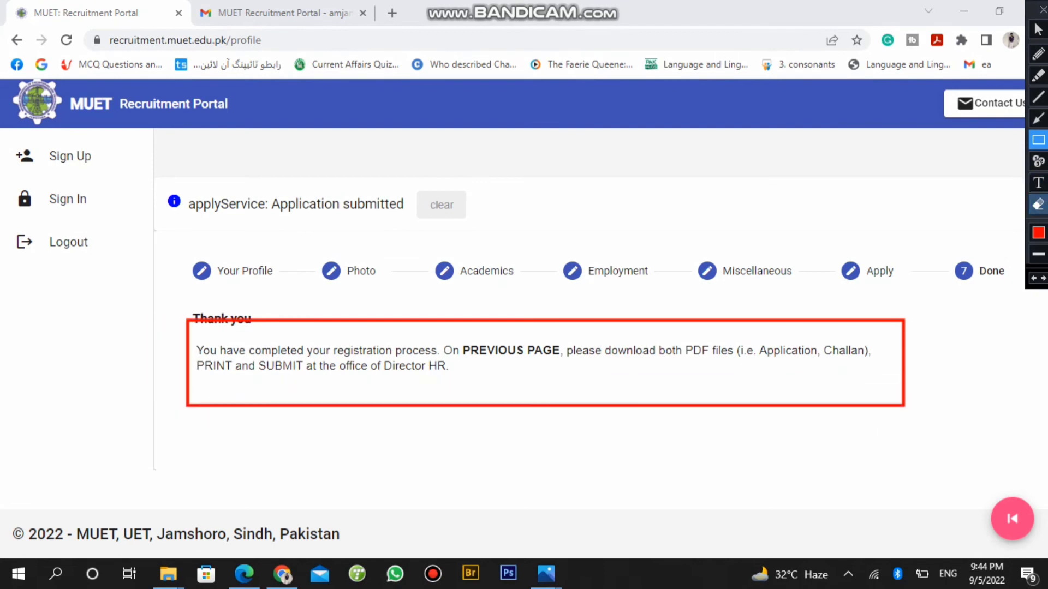
{"action": "left_click", "coordinate": [1039, 204]}
{"action": "mouse_move", "coordinate": [935, 291]}
{"action": "left_mouse_down"}
{"action": "mouse_move", "coordinate": [601, 494]}
{"action": "mouse_move", "coordinate": [106, 457]}
{"action": "left_mouse_up"}
{"action": "left_click", "coordinate": [1038, 140]}
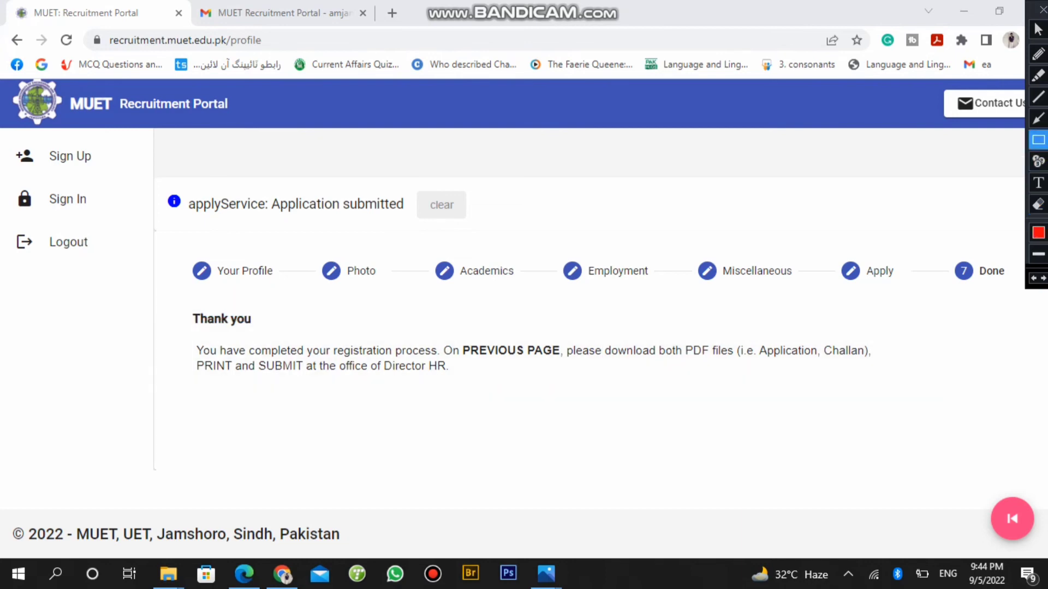
{"action": "left_click_drag", "start_coordinate": [910, 295], "coordinate": [110, 400]}
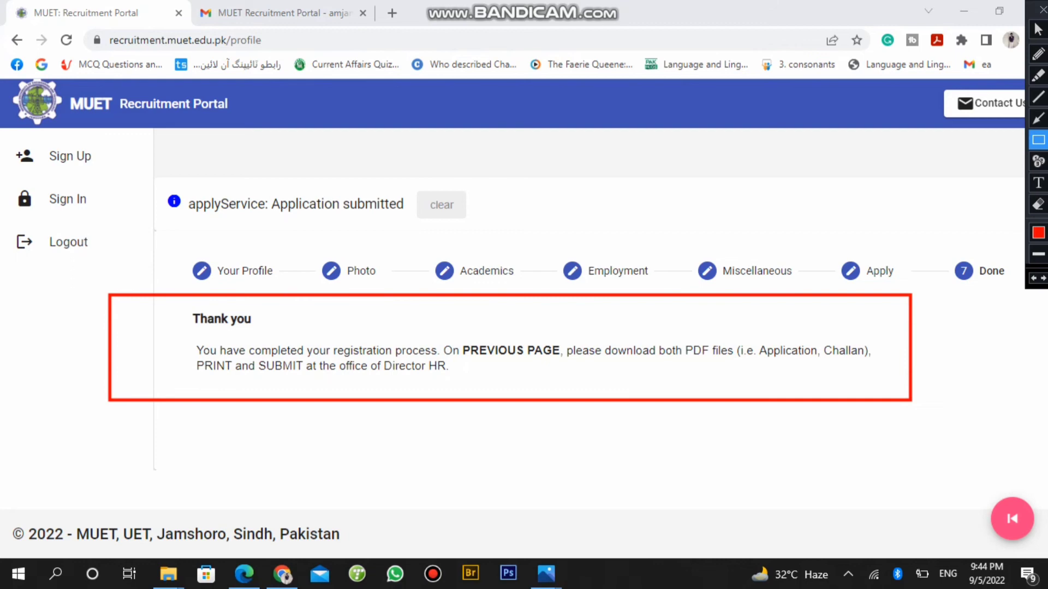
{"action": "left_click_drag", "start_coordinate": [877, 334], "coordinate": [746, 369]}
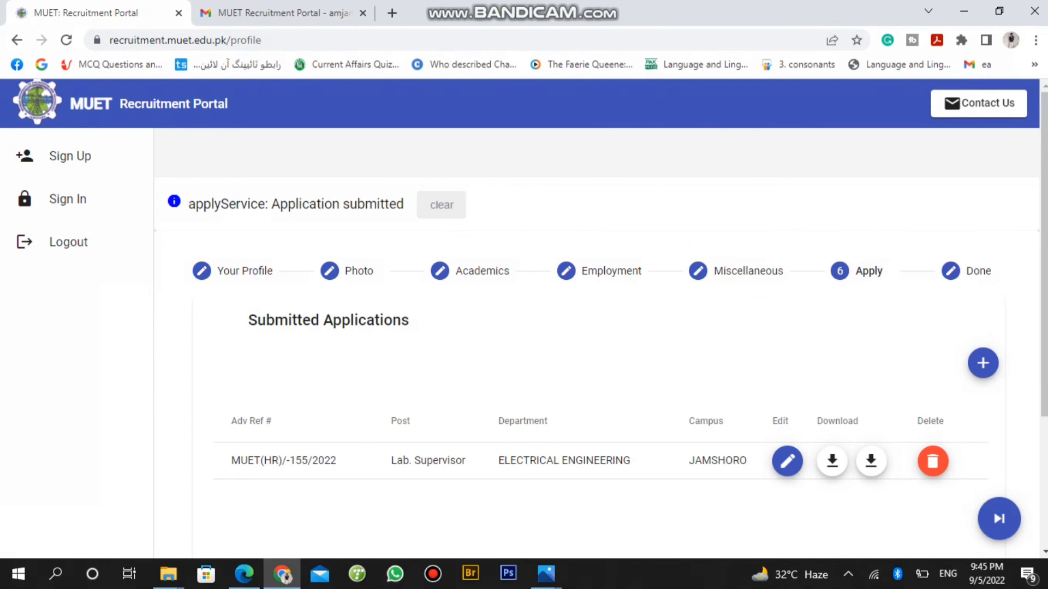
Download the application form PDF for the submitted Lab. Supervisor, ELECTRICAL ENGINEERING application
{"action": "left_click", "coordinate": [664, 9]}
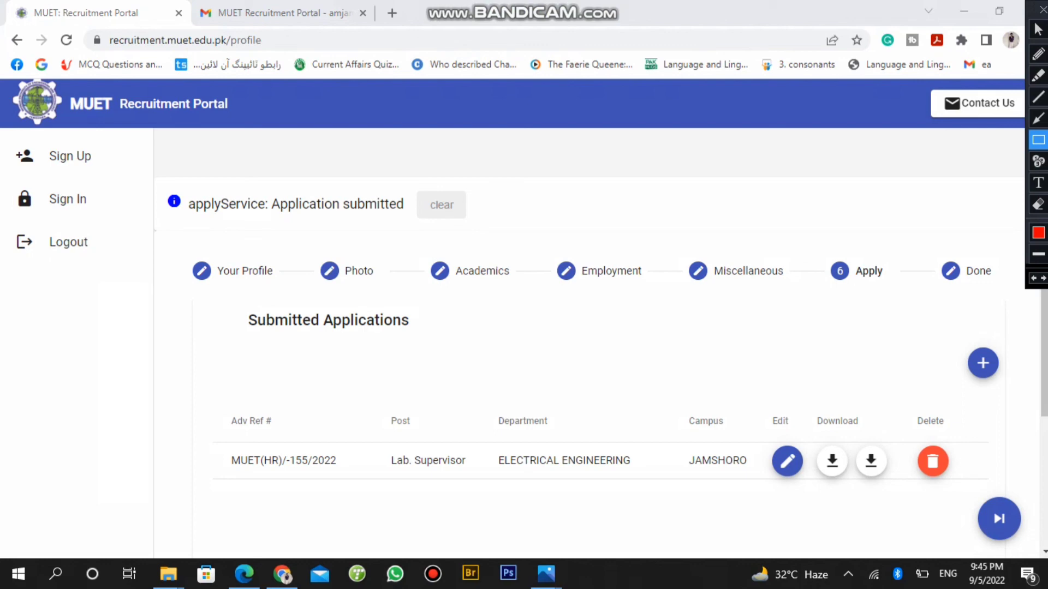
{"action": "mouse_move", "coordinate": [904, 252]}
{"action": "left_mouse_down"}
{"action": "mouse_move", "coordinate": [824, 263]}
{"action": "mouse_move", "coordinate": [824, 298]}
{"action": "left_mouse_up"}
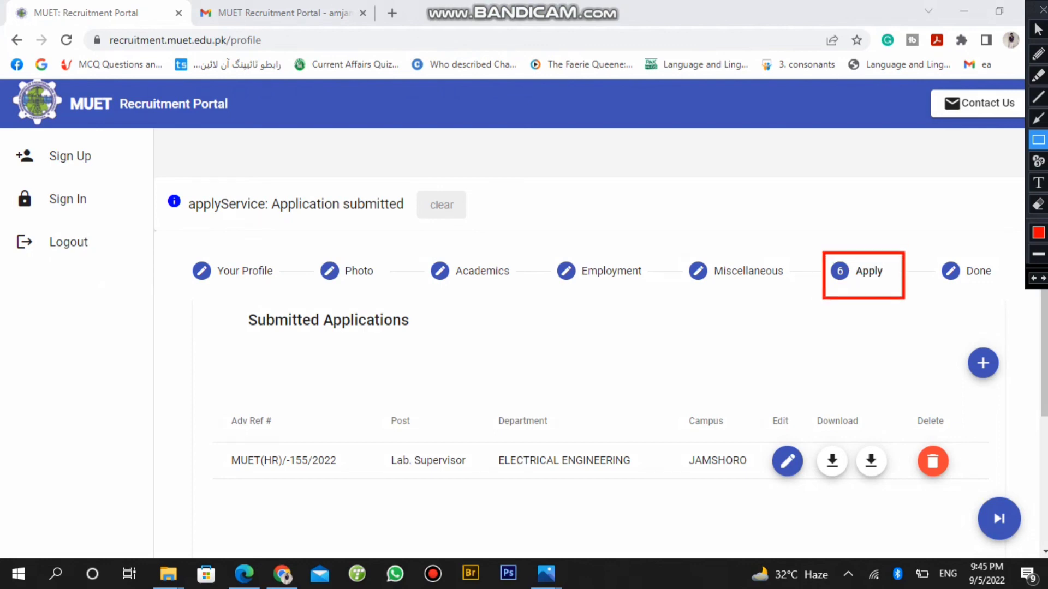
{"action": "mouse_move", "coordinate": [992, 408]}
{"action": "left_mouse_down"}
{"action": "mouse_move", "coordinate": [939, 396]}
{"action": "mouse_move", "coordinate": [682, 475]}
{"action": "mouse_move", "coordinate": [431, 494]}
{"action": "mouse_move", "coordinate": [212, 493]}
{"action": "left_mouse_up"}
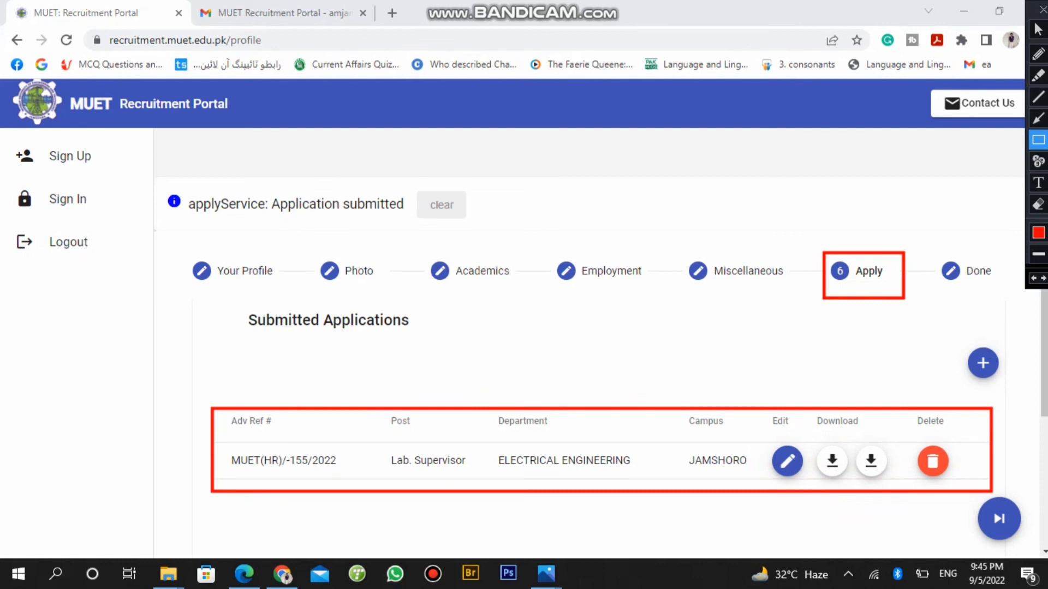
{"action": "left_click", "coordinate": [1038, 29]}
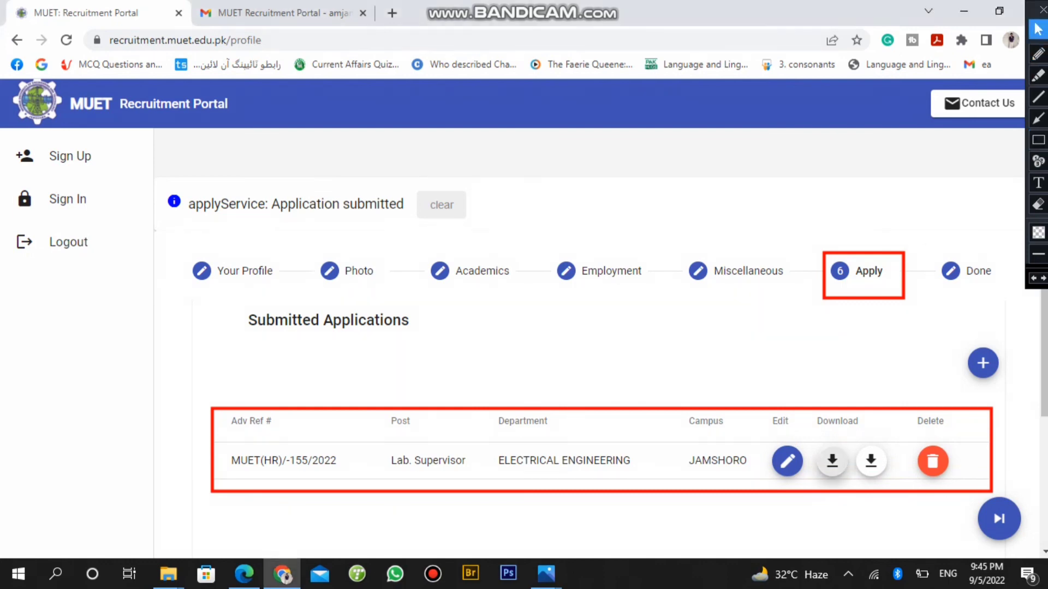
{"action": "left_click", "coordinate": [832, 461]}
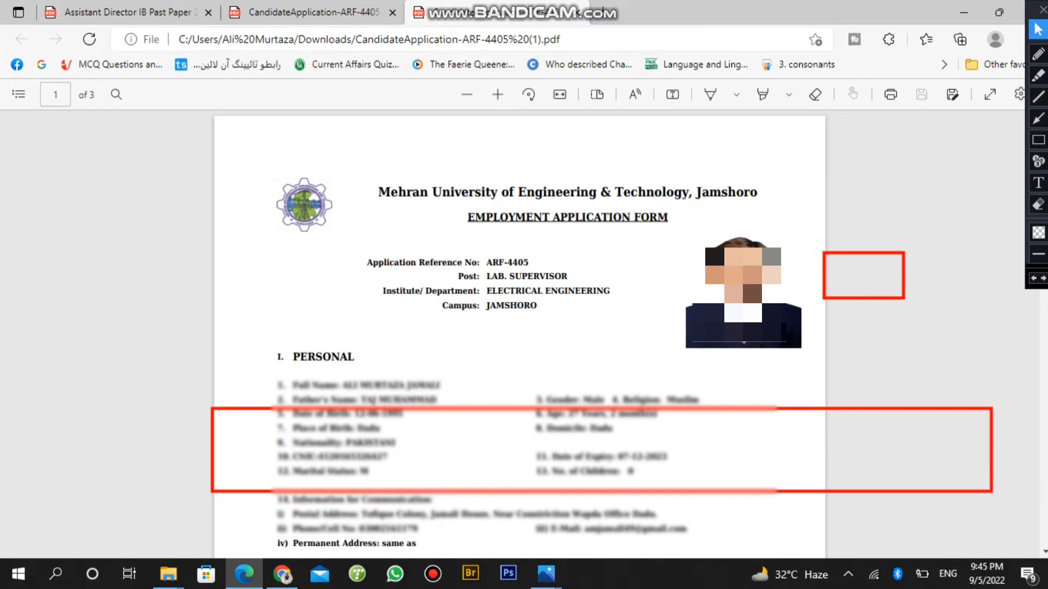
{"action": "left_click", "coordinate": [283, 573]}
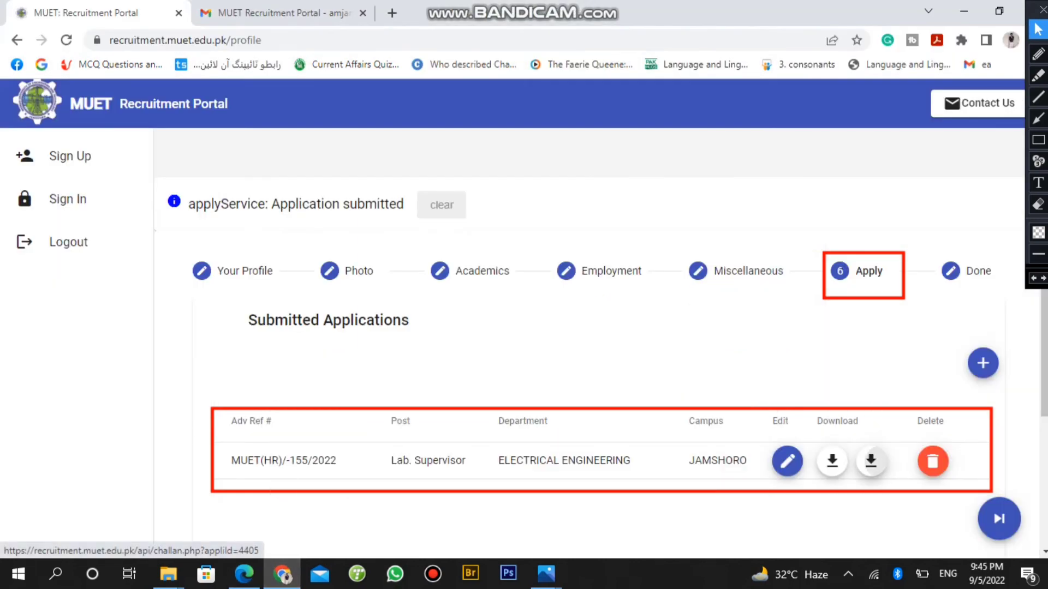
{"action": "left_click", "coordinate": [871, 462]}
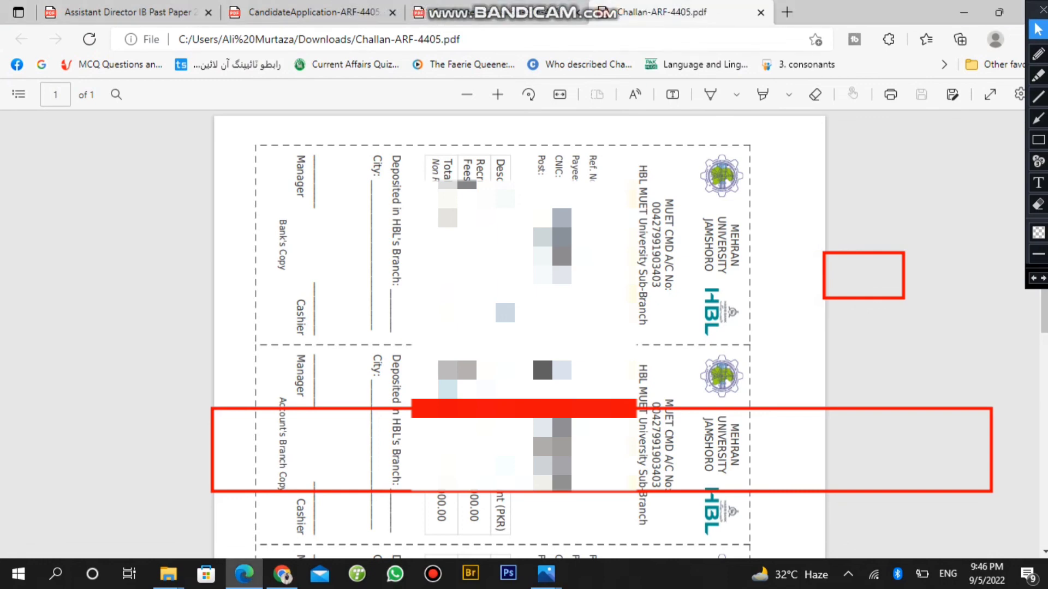
{"action": "scroll", "coordinate": [518, 328], "scroll_direction": "down", "scroll_amount": 10}
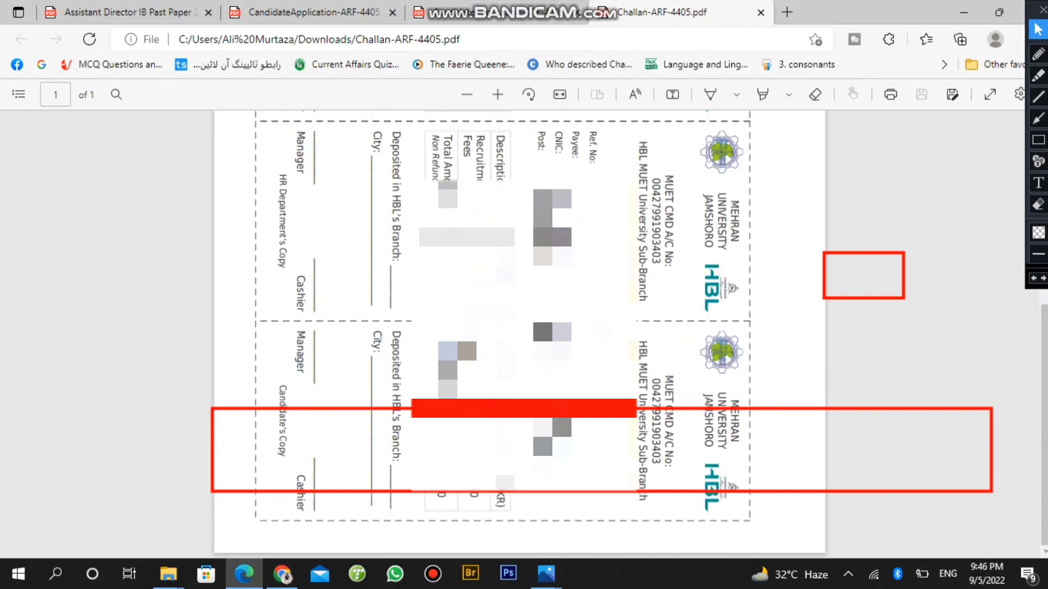
{"action": "scroll", "coordinate": [518, 328], "scroll_direction": "up", "scroll_amount": 10}
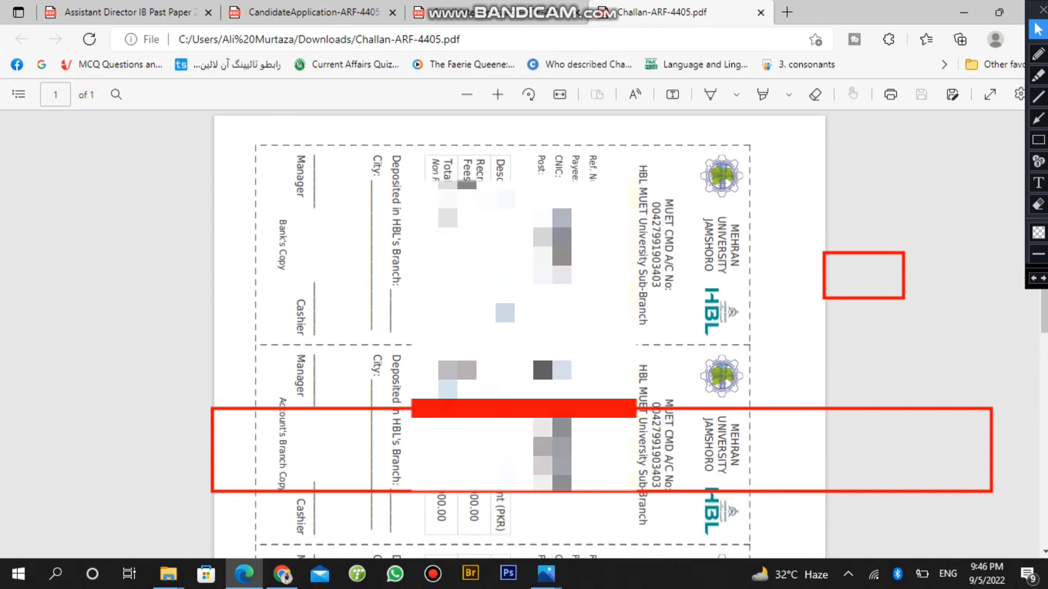